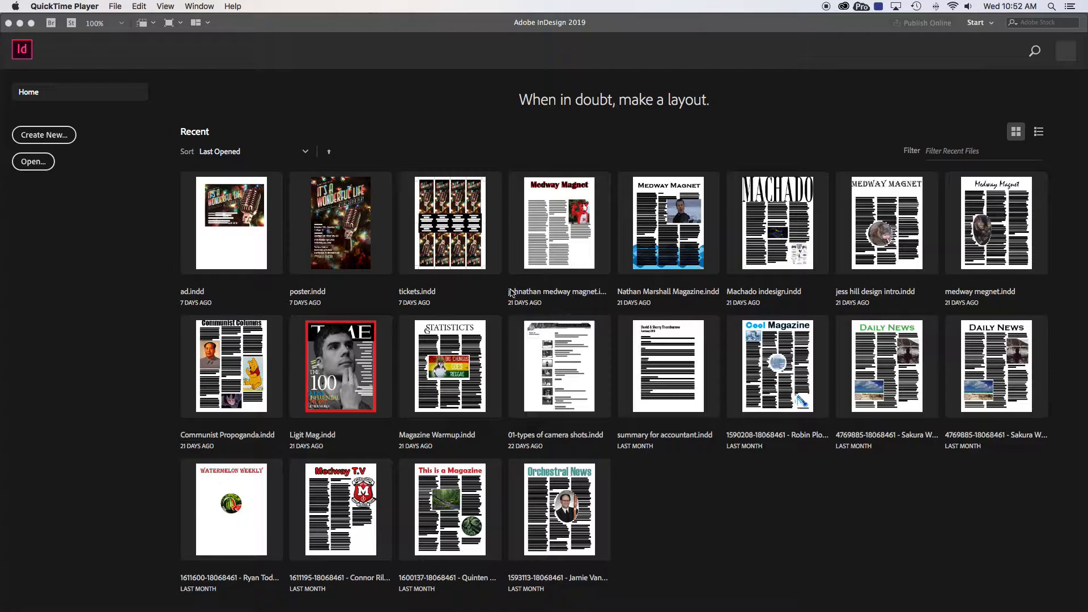
Look through the Print, Mobile and Web presets for a new document, then leave without creating one
{"action": "left_click", "coordinate": [48, 139]}
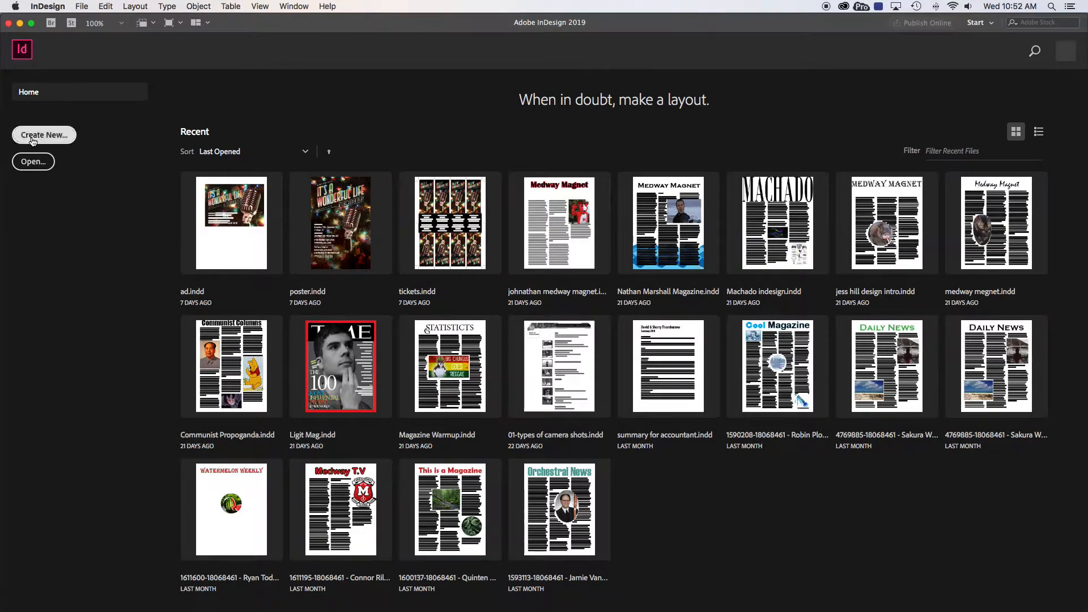
{"action": "left_click", "coordinate": [32, 140]}
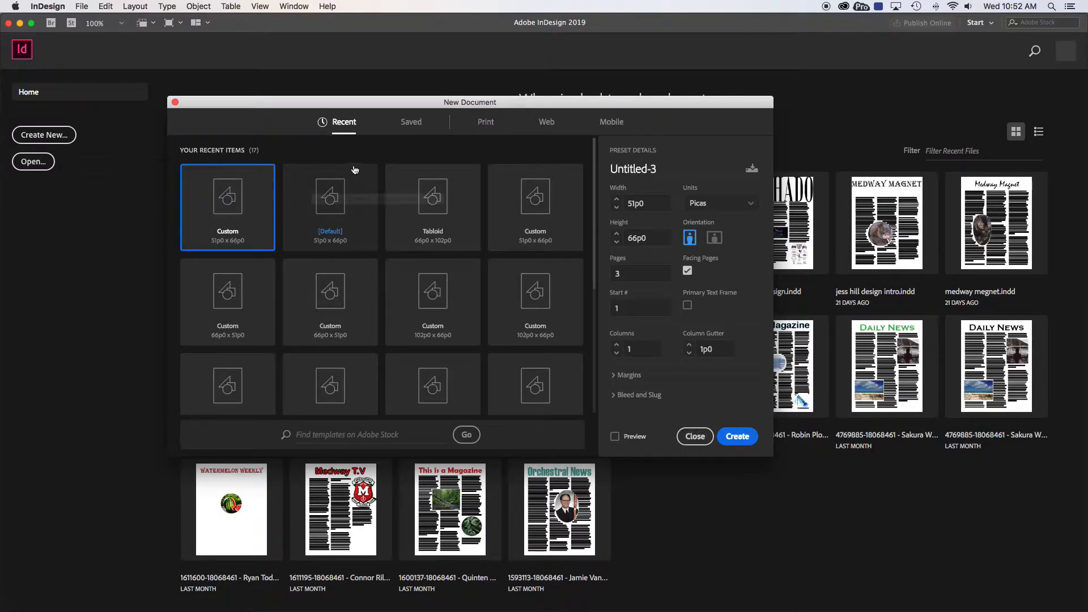
{"action": "left_click", "coordinate": [488, 123]}
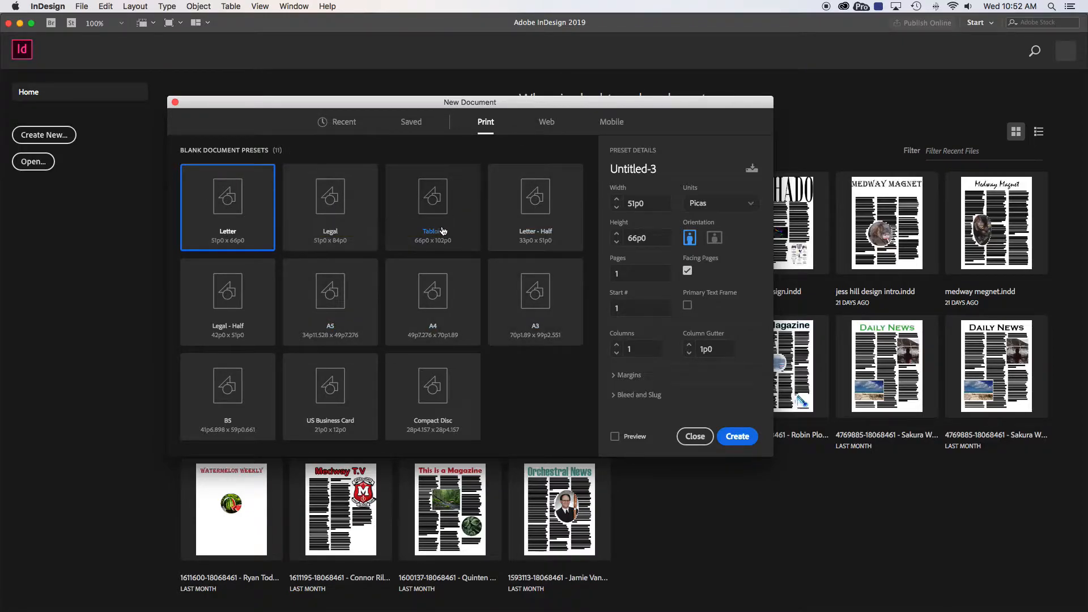
{"action": "left_click", "coordinate": [611, 122]}
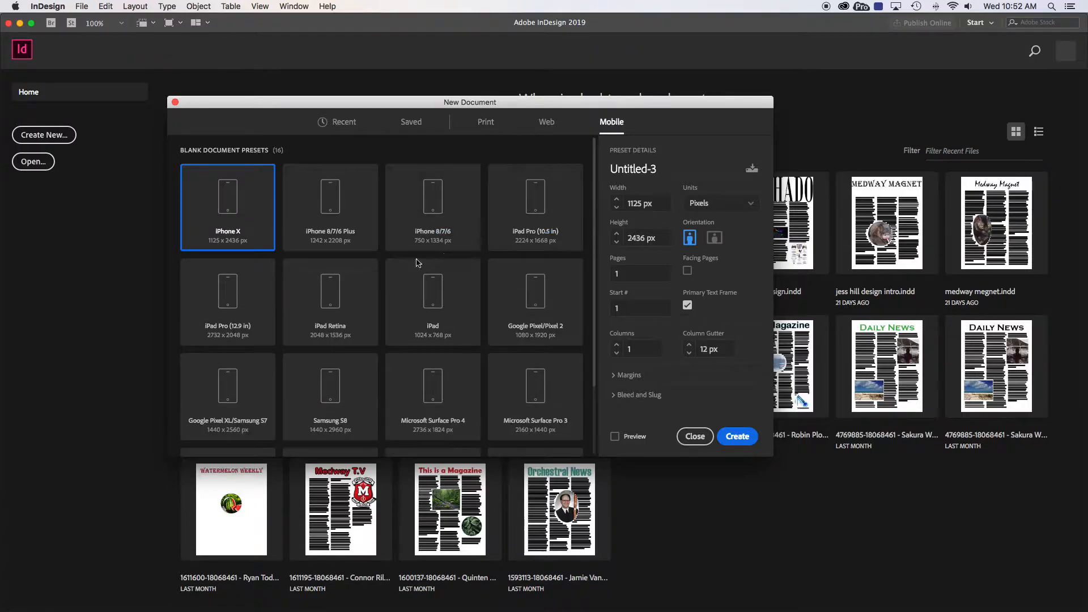
{"action": "left_click", "coordinate": [545, 123]}
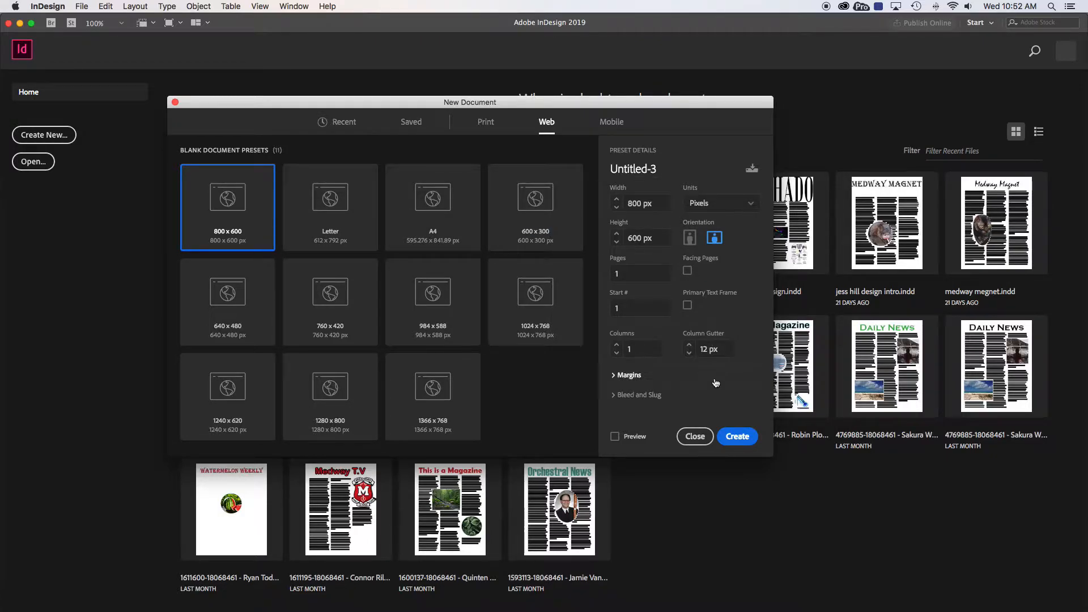
{"action": "left_click", "coordinate": [700, 439]}
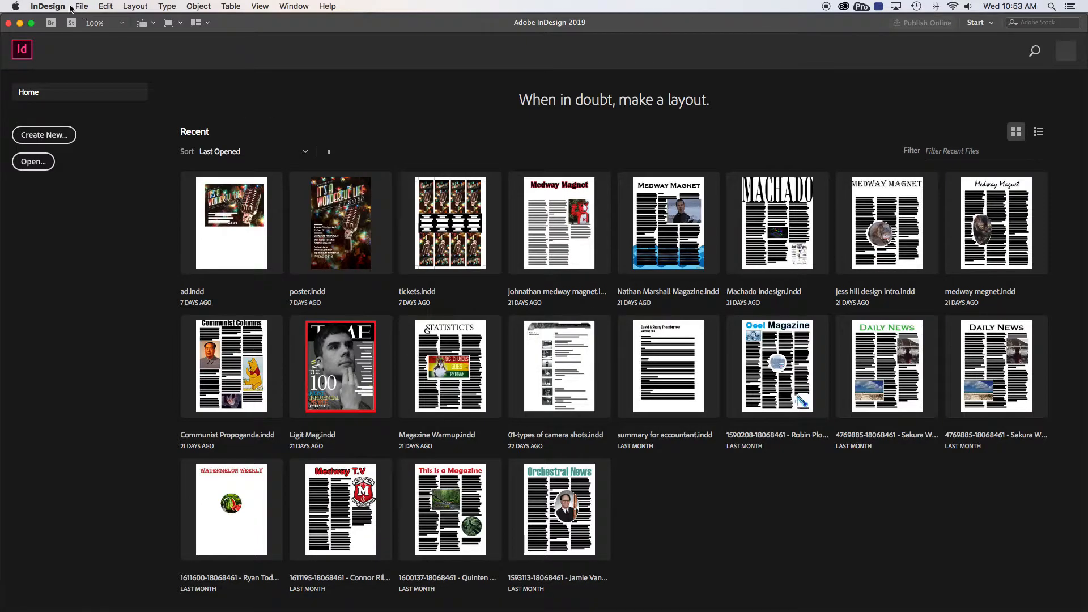
Set the horizontal and vertical ruler units to Inches in the Units & Increments preferences
{"action": "left_click", "coordinate": [48, 7]}
{"action": "mouse_move", "coordinate": [50, 32]}
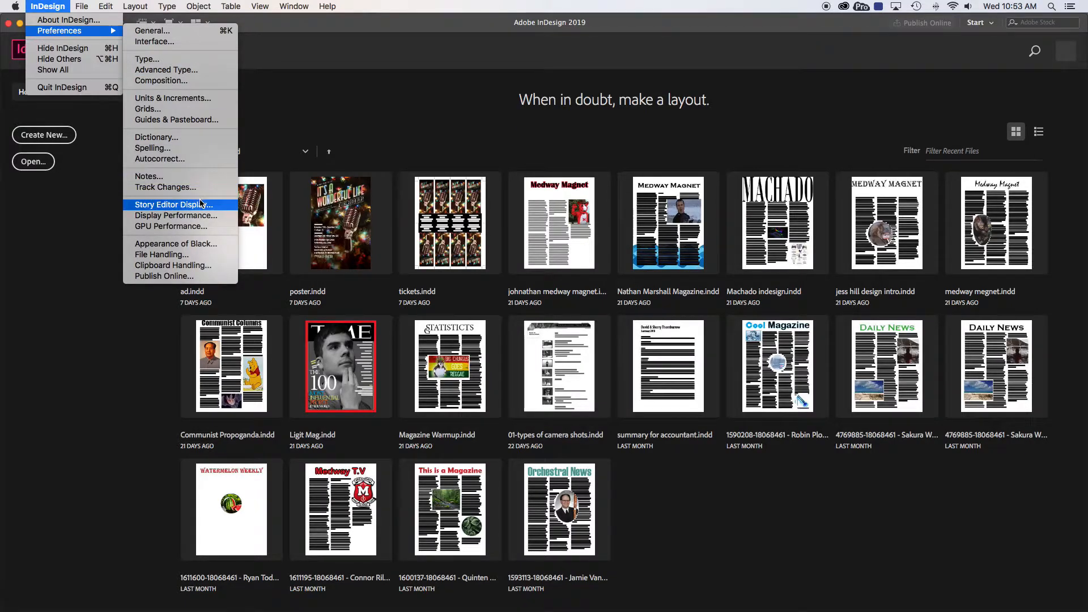
{"action": "left_click", "coordinate": [173, 100]}
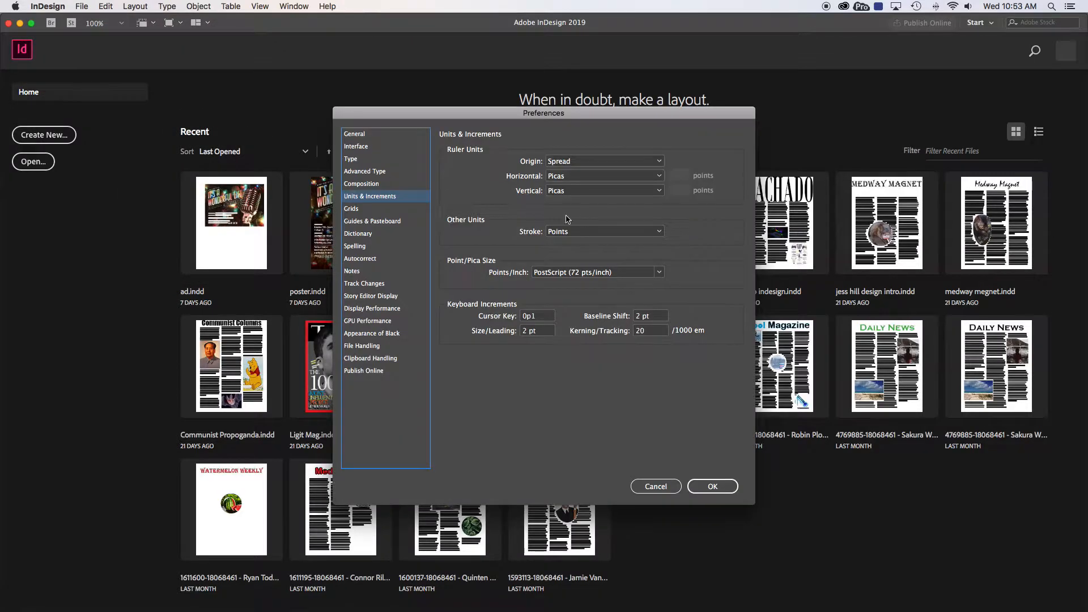
{"action": "left_click", "coordinate": [562, 177]}
{"action": "left_click", "coordinate": [567, 212]}
{"action": "left_click", "coordinate": [567, 192]}
{"action": "left_click", "coordinate": [568, 226]}
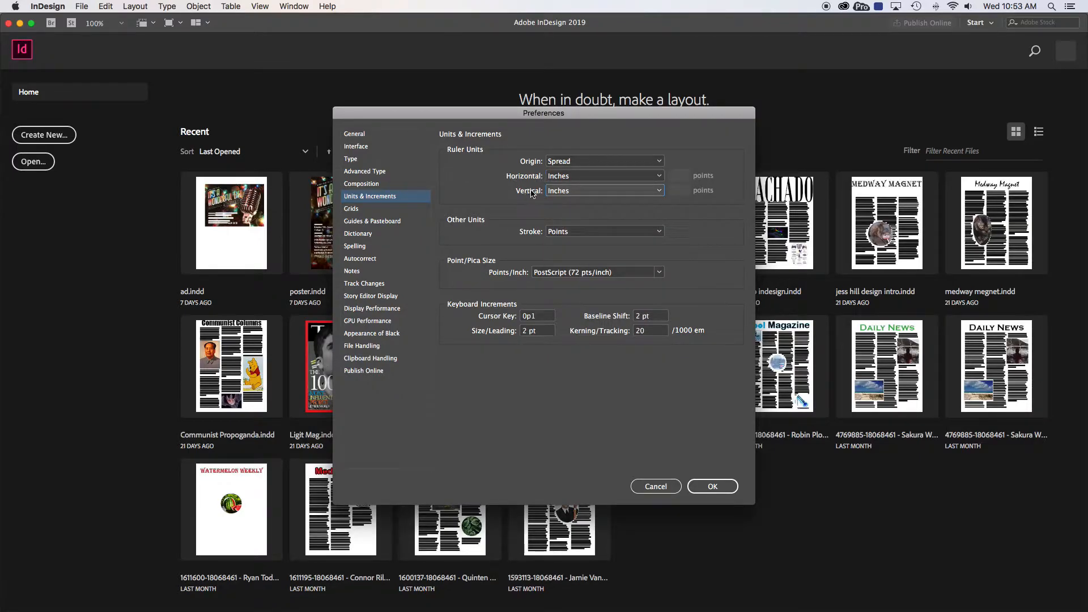
{"action": "left_click", "coordinate": [708, 485]}
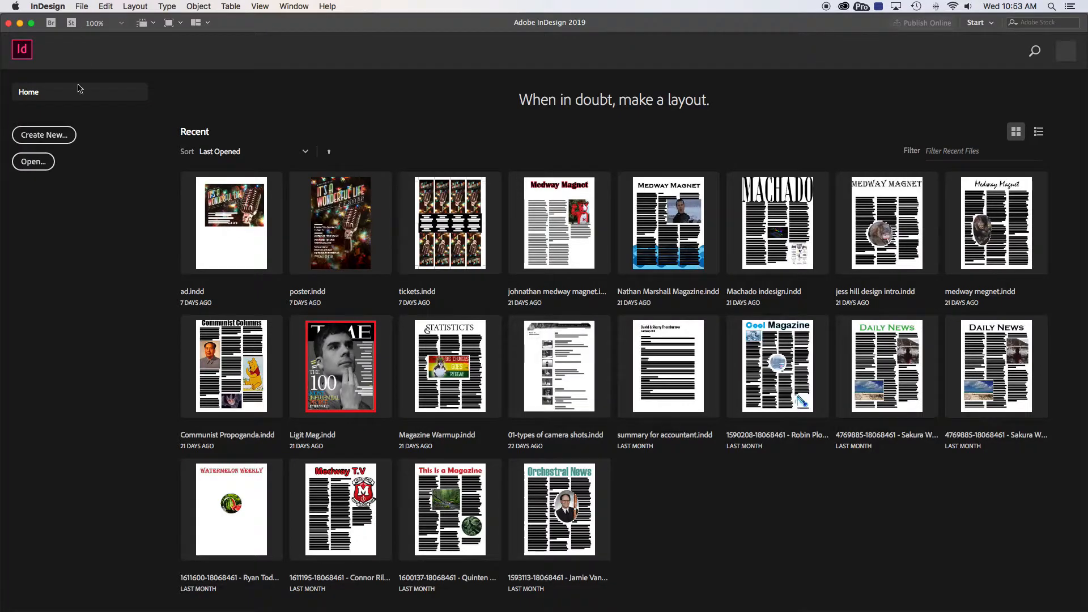
Create a three-page Letter print document, 8.5 x 11 in, with 3 columns and a wider column gutter
{"action": "left_click", "coordinate": [43, 135]}
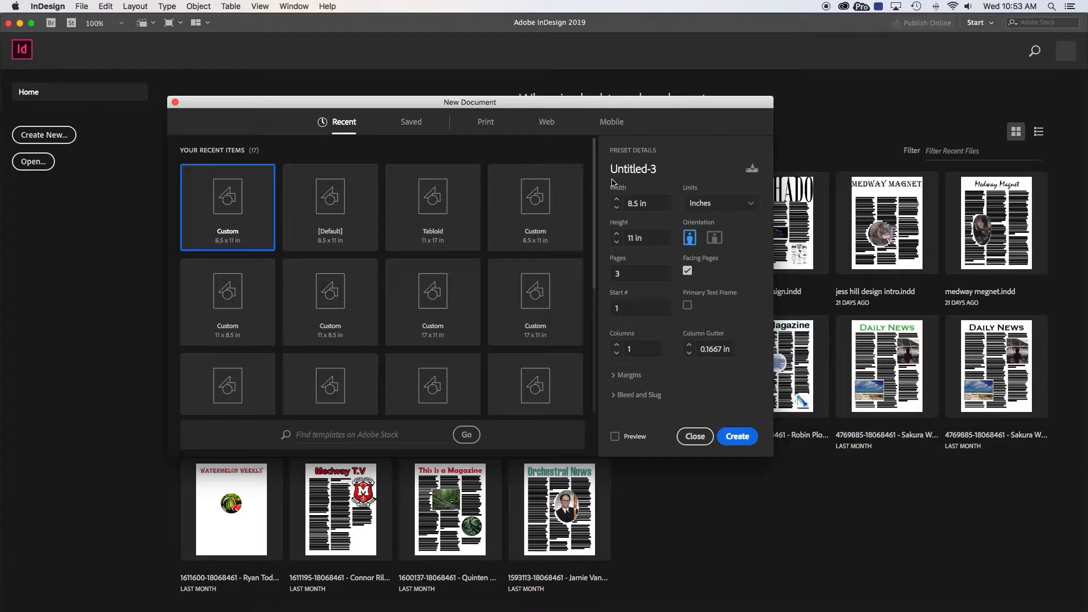
{"action": "left_click", "coordinate": [486, 125]}
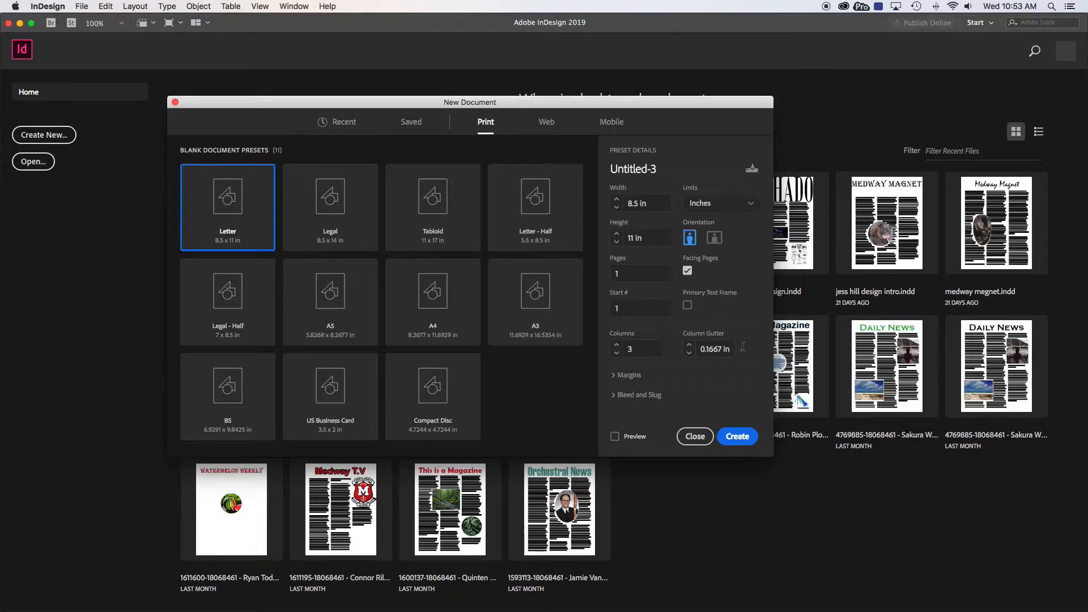
{"action": "left_click", "coordinate": [689, 345]}
{"action": "double_click", "coordinate": [626, 275]}
{"action": "left_click", "coordinate": [742, 439]}
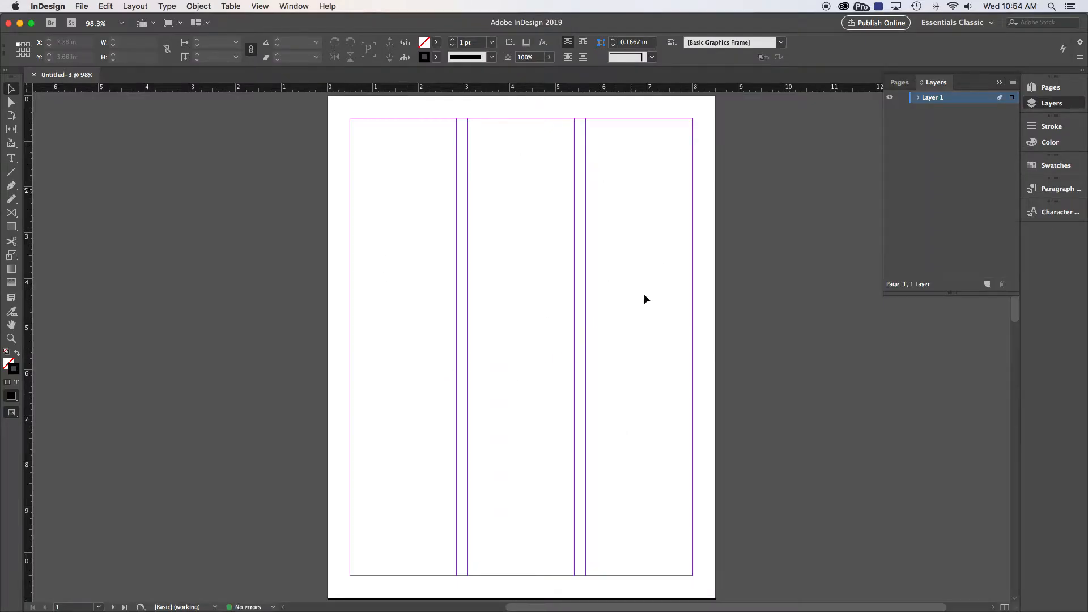
List the document's pages, go to page 2 of the 2-3 spread and choose the Essentials Classic workspace
{"action": "left_click", "coordinate": [903, 85]}
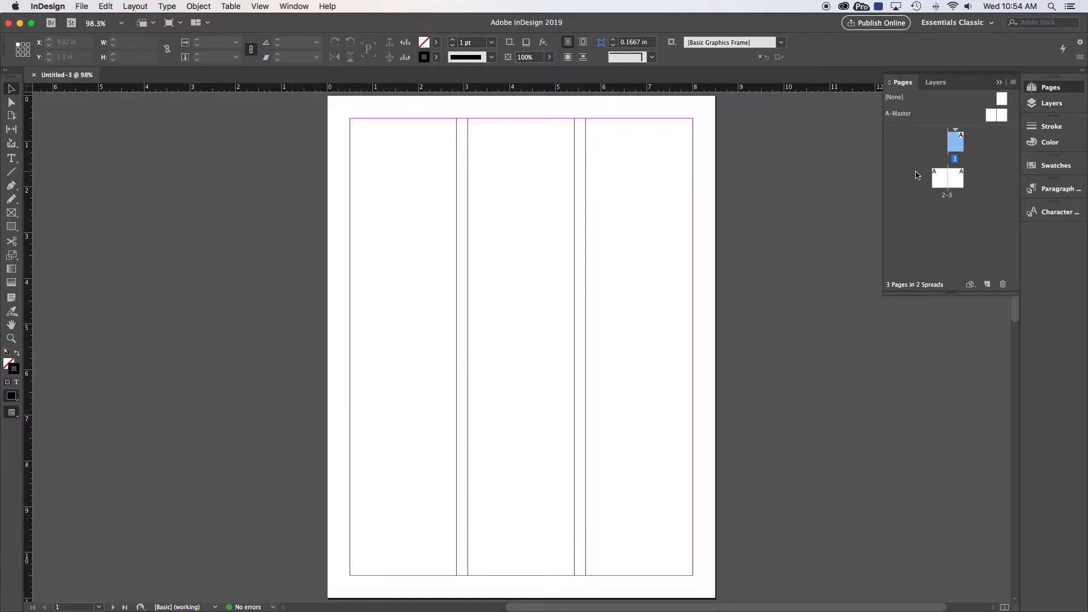
{"action": "double_click", "coordinate": [937, 181]}
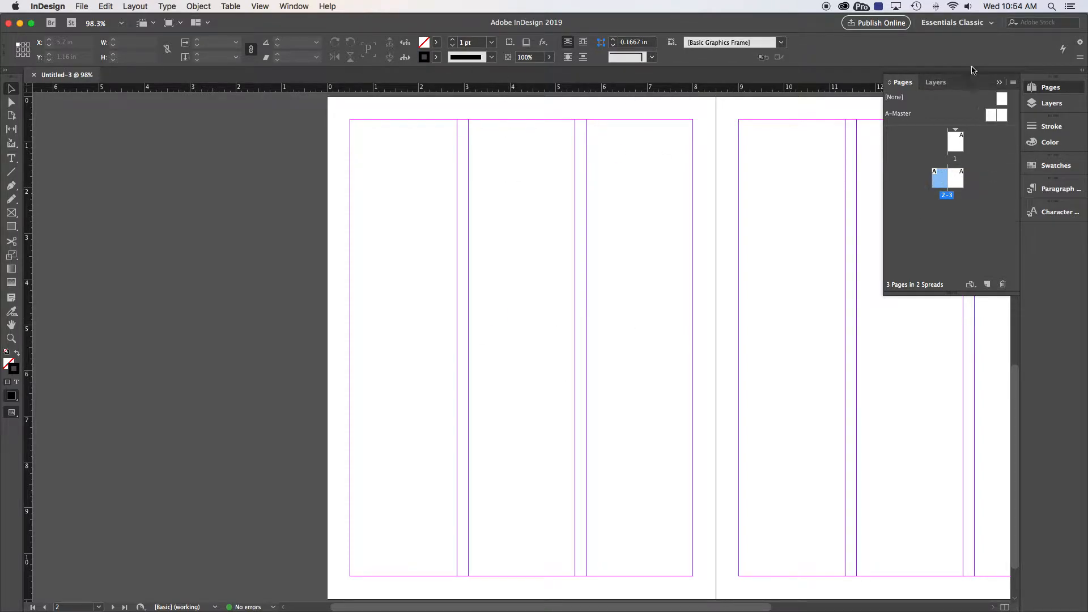
{"action": "left_click", "coordinate": [990, 23]}
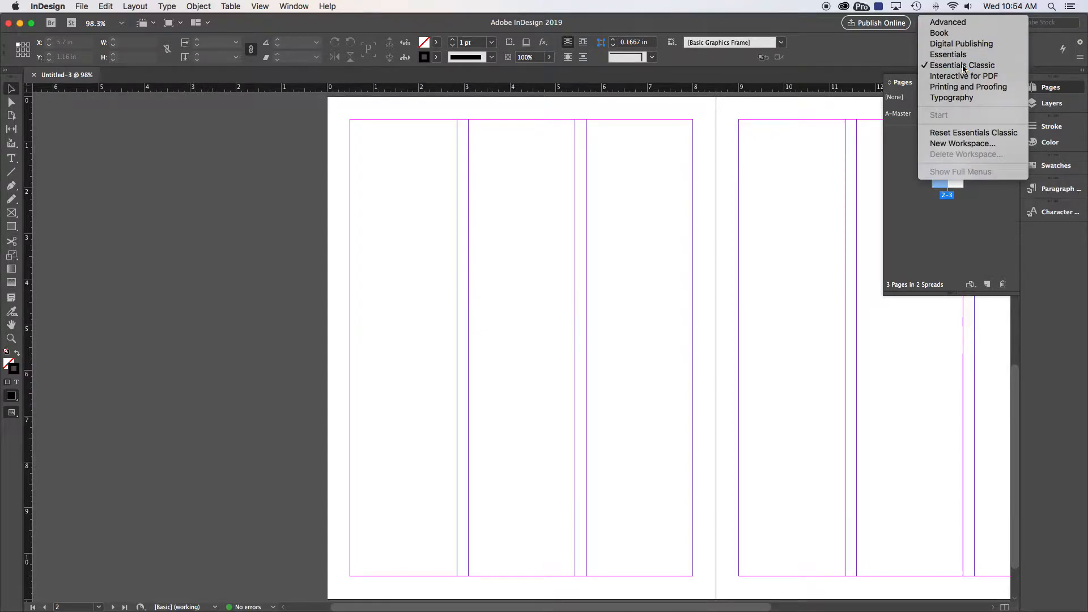
{"action": "left_click", "coordinate": [963, 66]}
{"action": "scroll", "coordinate": [548, 228], "scroll_direction": "right", "scroll_amount": 5}
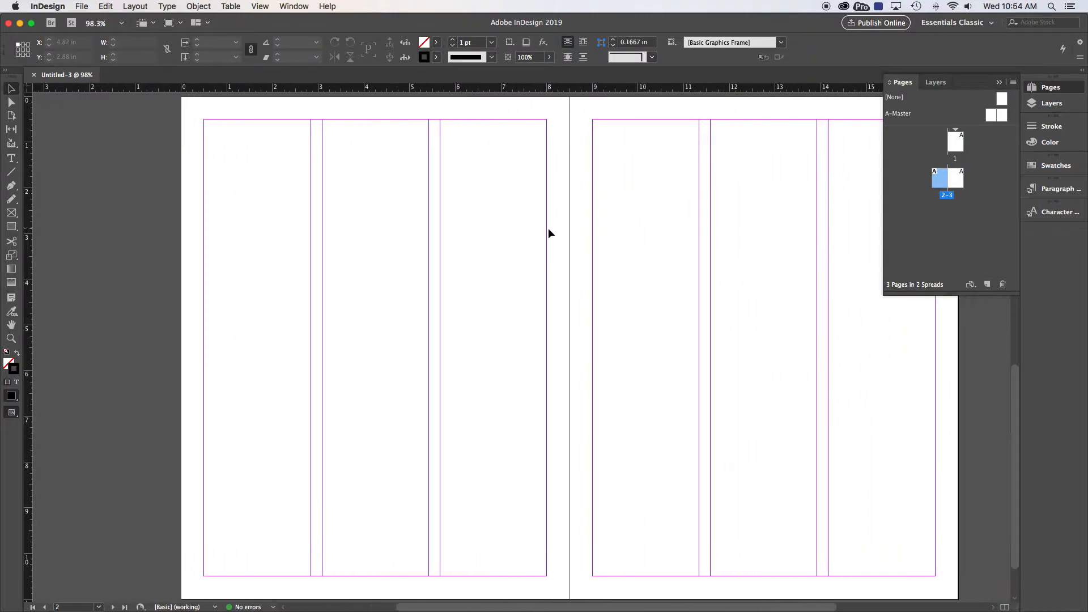
{"action": "scroll", "coordinate": [548, 228], "scroll_direction": "up", "scroll_amount": 1}
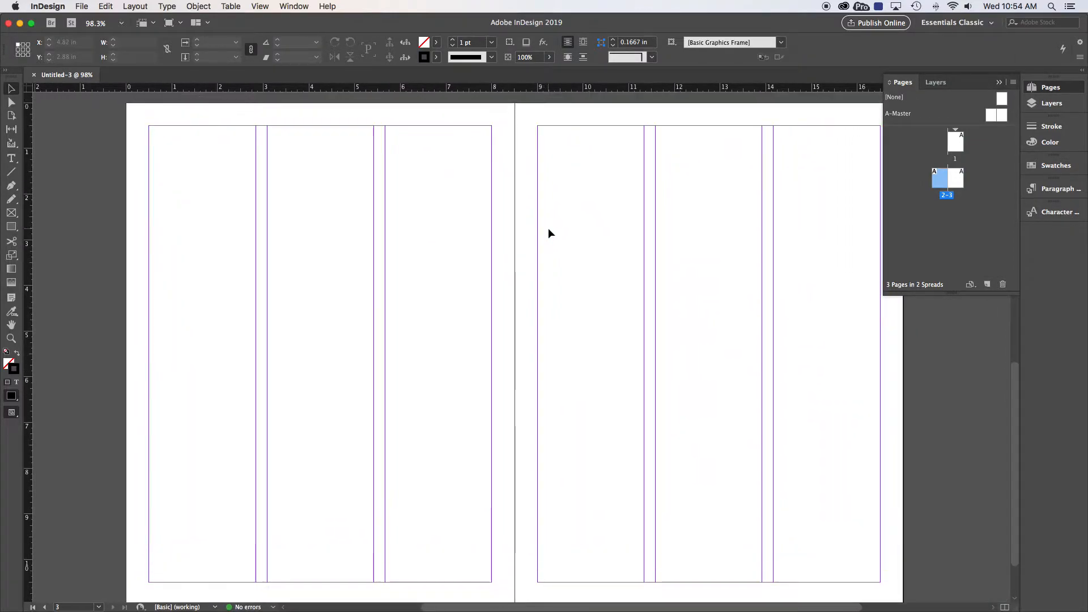
Go to page 1 and return to the 2-3 spread so that both facing pages are in view
{"action": "left_click", "coordinate": [954, 142]}
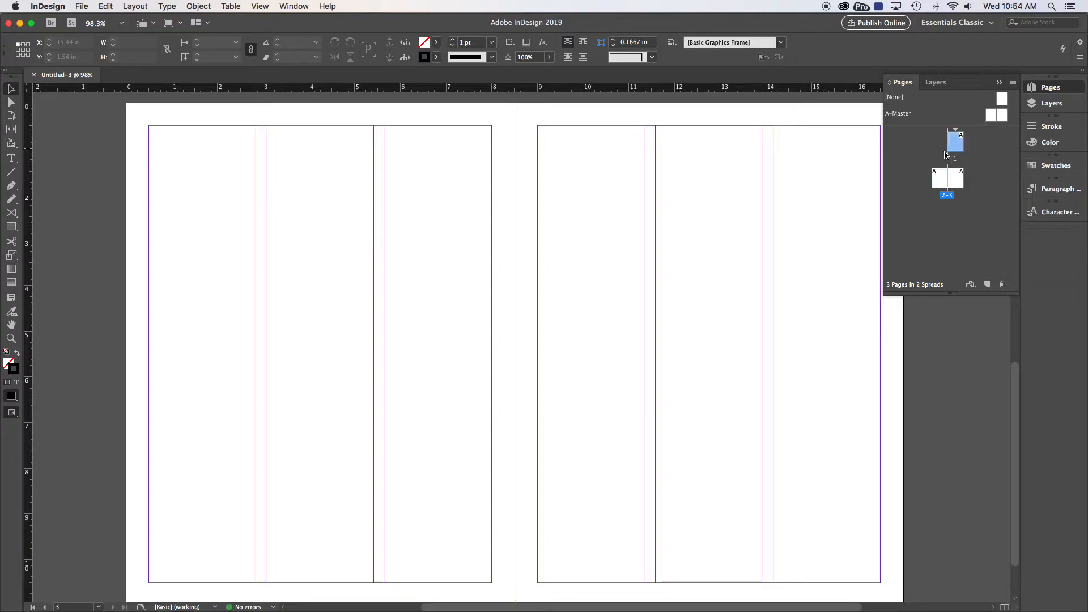
{"action": "double_click", "coordinate": [954, 143]}
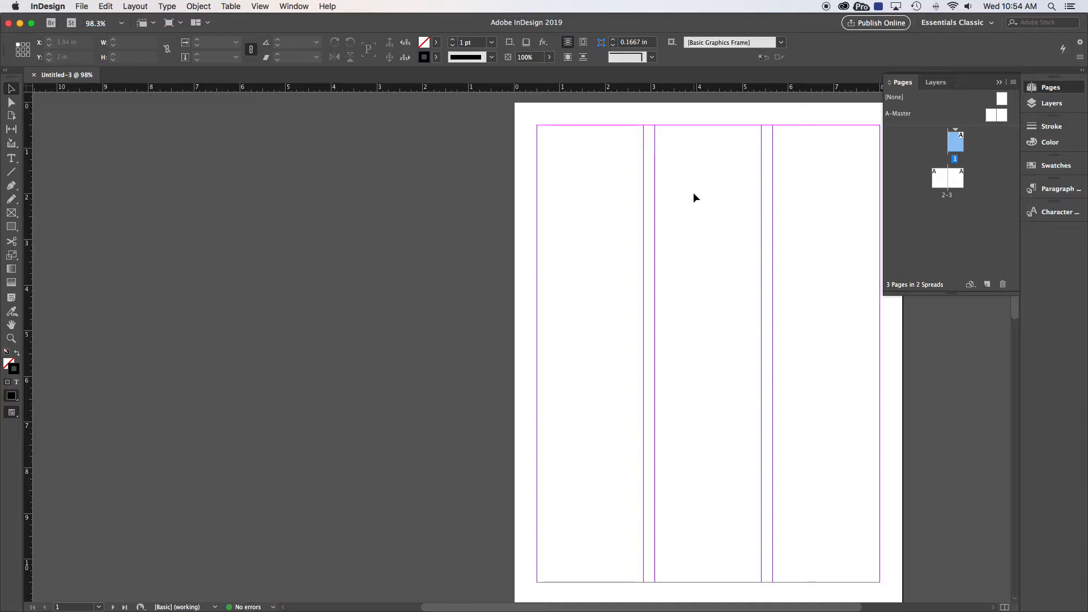
{"action": "double_click", "coordinate": [940, 178]}
{"action": "scroll", "coordinate": [644, 266], "scroll_direction": "right", "scroll_amount": 6}
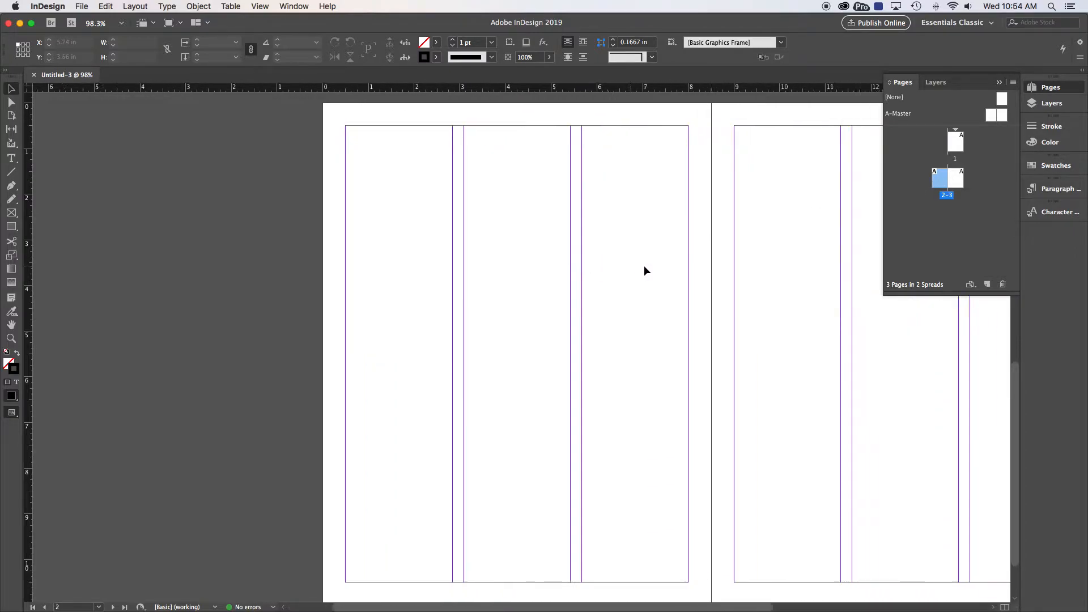
{"action": "scroll", "coordinate": [644, 267], "scroll_direction": "down", "scroll_amount": 1}
{"action": "scroll", "coordinate": [643, 265], "scroll_direction": "up", "scroll_amount": 1}
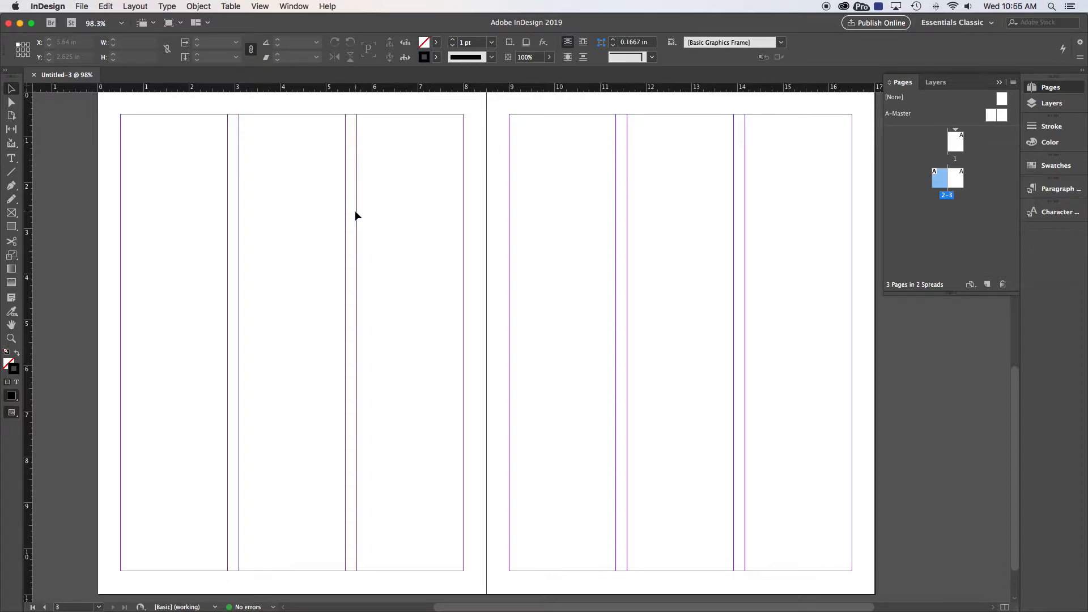
Switch to Chrome and open a new tab
{"action": "key", "text": "super+Tab"}
{"action": "key", "text": "super+Tab"}
{"action": "key", "text": "super+Tab"}
{"action": "key", "text": "super+Tab"}
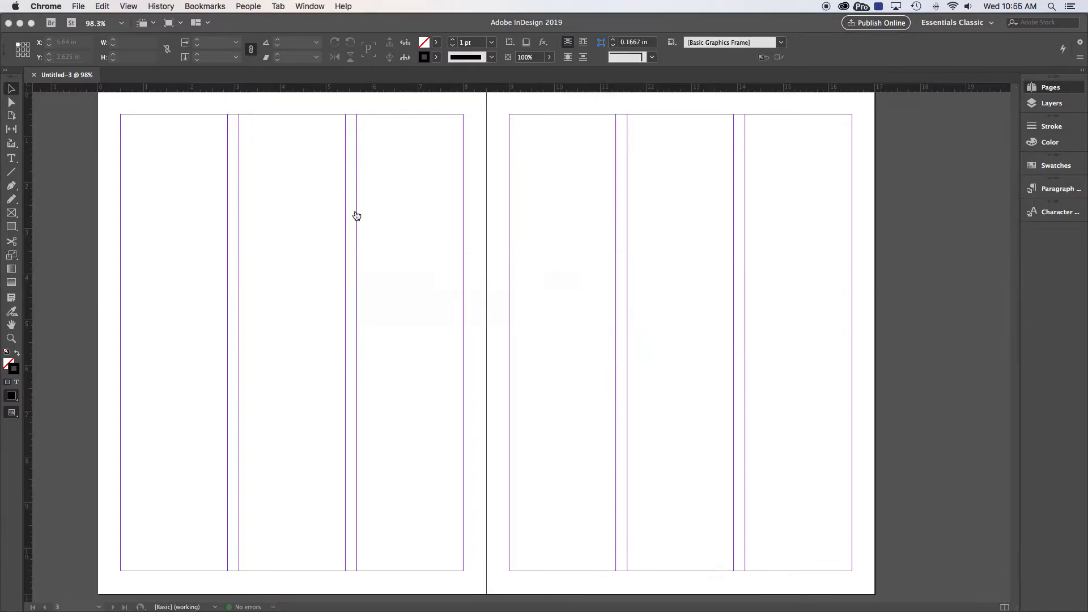
{"action": "left_click", "coordinate": [81, 7]}
{"action": "left_click", "coordinate": [85, 19]}
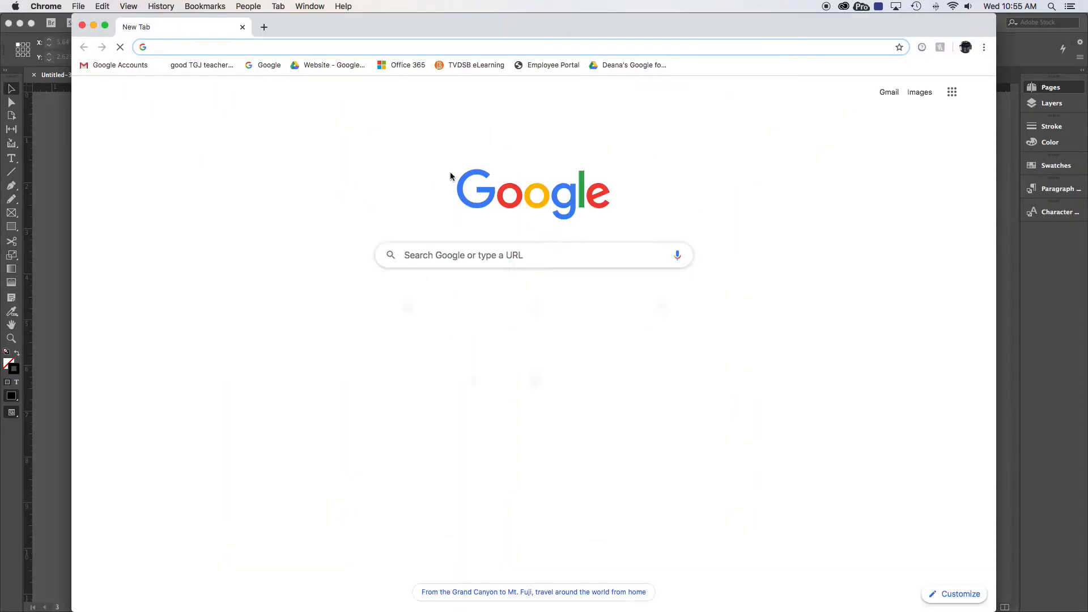
Search Google for "lorem ipsum generator"
{"action": "type", "text": "lorum p"}
{"action": "key", "text": "BackSpace"}
{"action": "type", "text": "ip"}
{"action": "key", "text": "Down"}
{"action": "key", "text": "Down"}
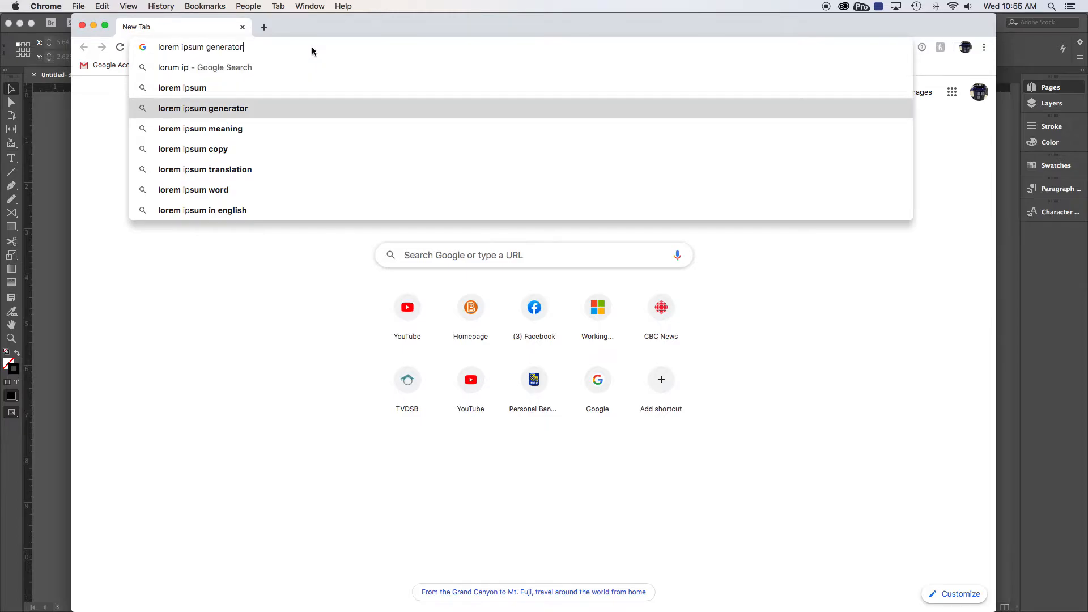
{"action": "key", "text": "Return"}
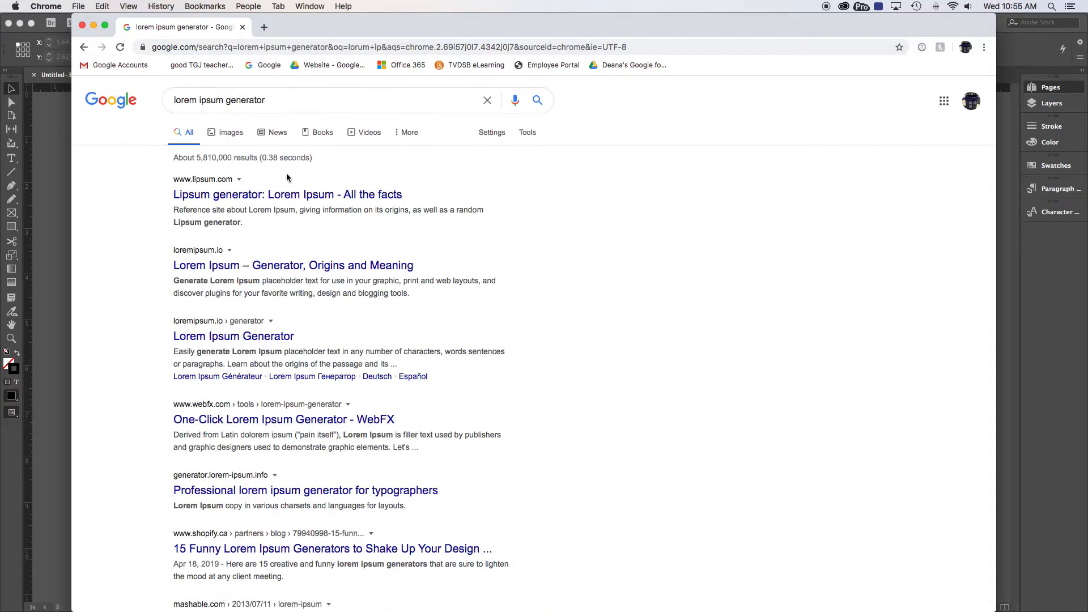
Open the lipsum.com result and generate 5 paragraphs of Lorem Ipsum text
{"action": "left_click", "coordinate": [292, 192]}
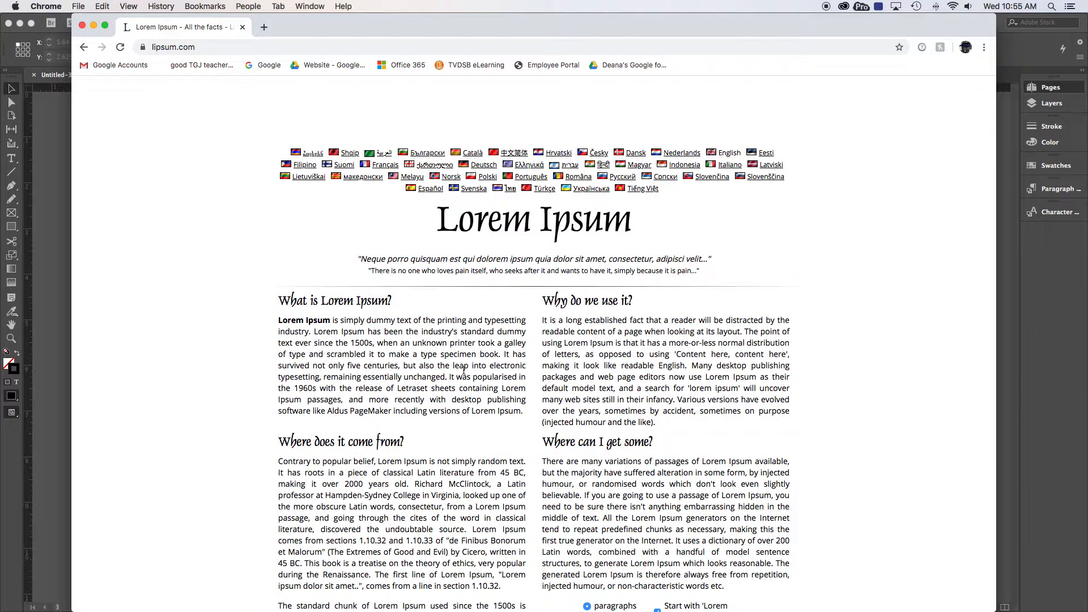
{"action": "scroll", "coordinate": [542, 391], "scroll_direction": "down", "scroll_amount": 5}
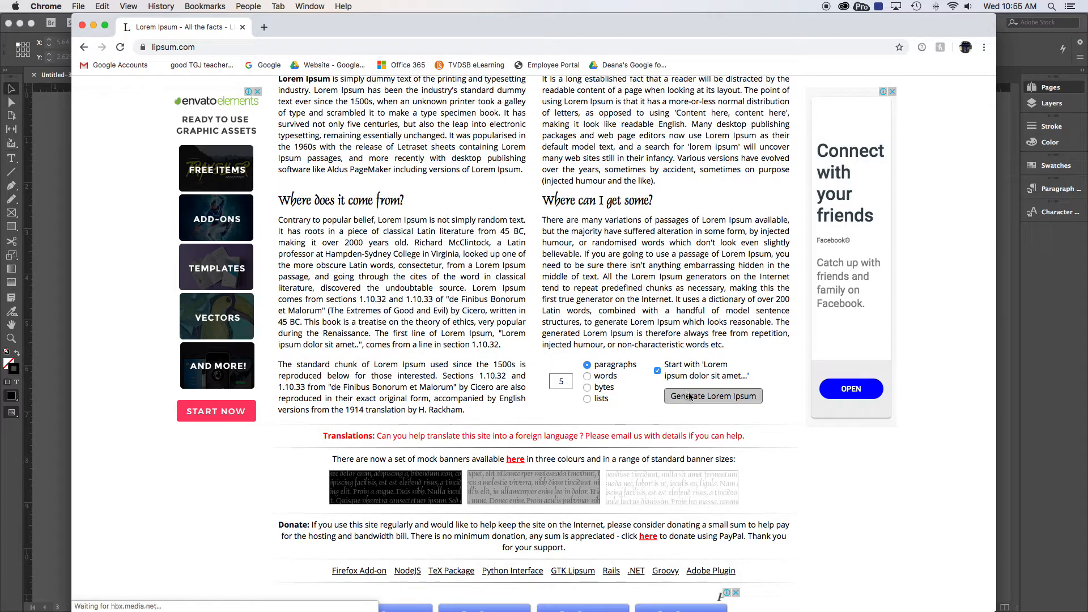
{"action": "left_click", "coordinate": [712, 399]}
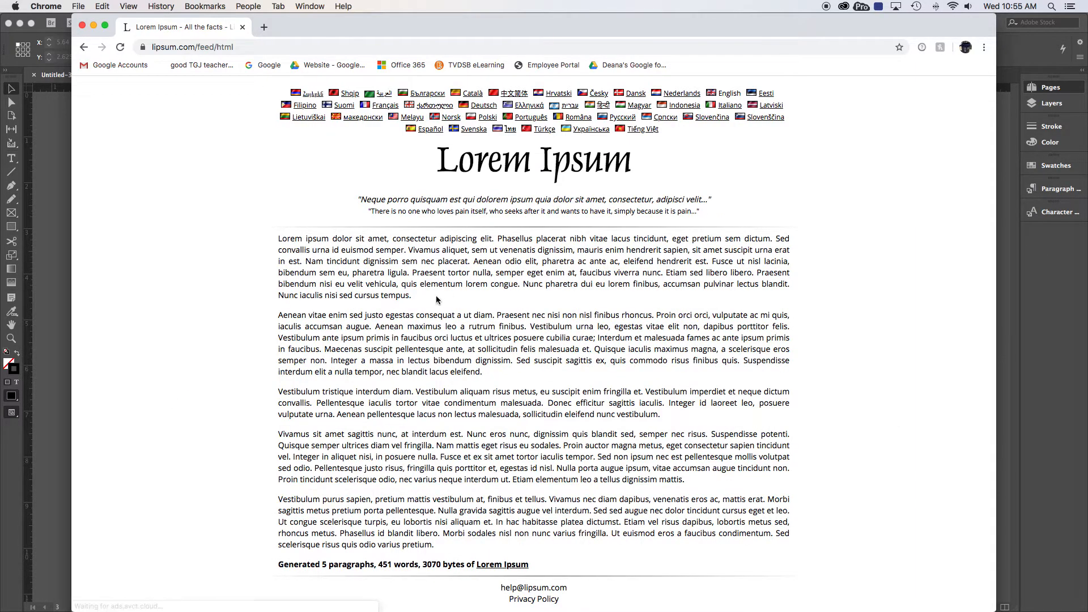
Copy all five generated Lorem Ipsum paragraphs and switch back to InDesign
{"action": "scroll", "coordinate": [311, 292], "scroll_direction": "down", "scroll_amount": 3}
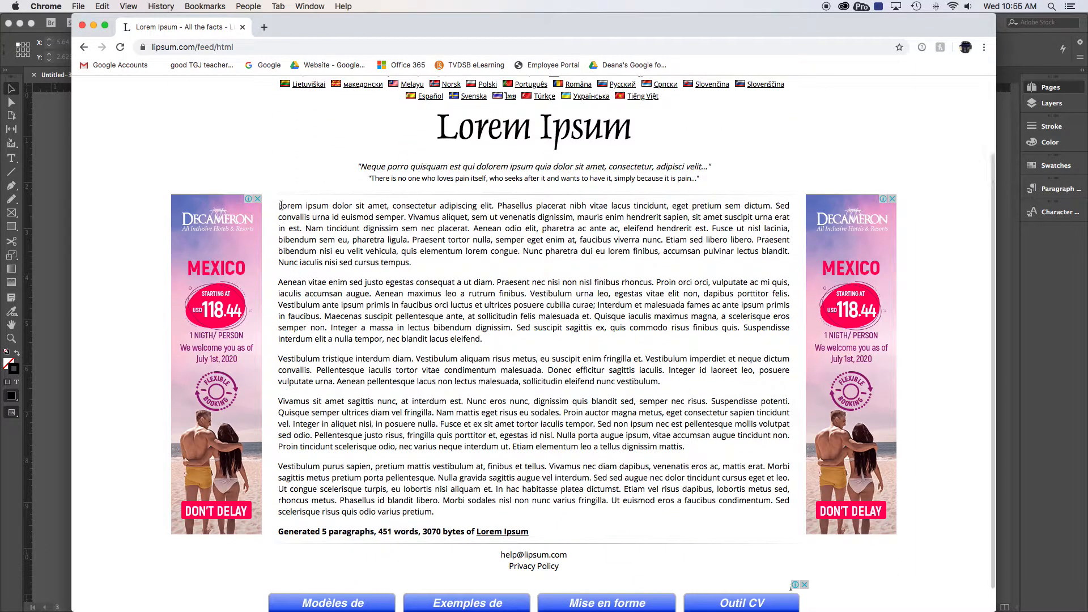
{"action": "left_click_drag", "start_coordinate": [279, 205], "coordinate": [441, 512]}
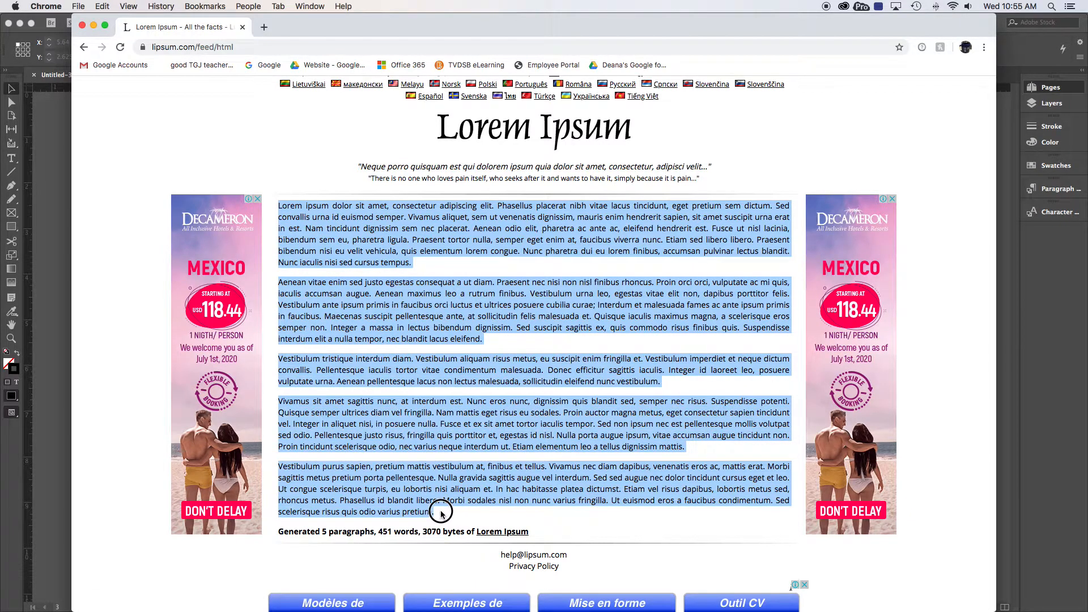
{"action": "right_click", "coordinate": [425, 352]}
{"action": "left_click", "coordinate": [441, 359]}
{"action": "key", "text": "super+Tab"}
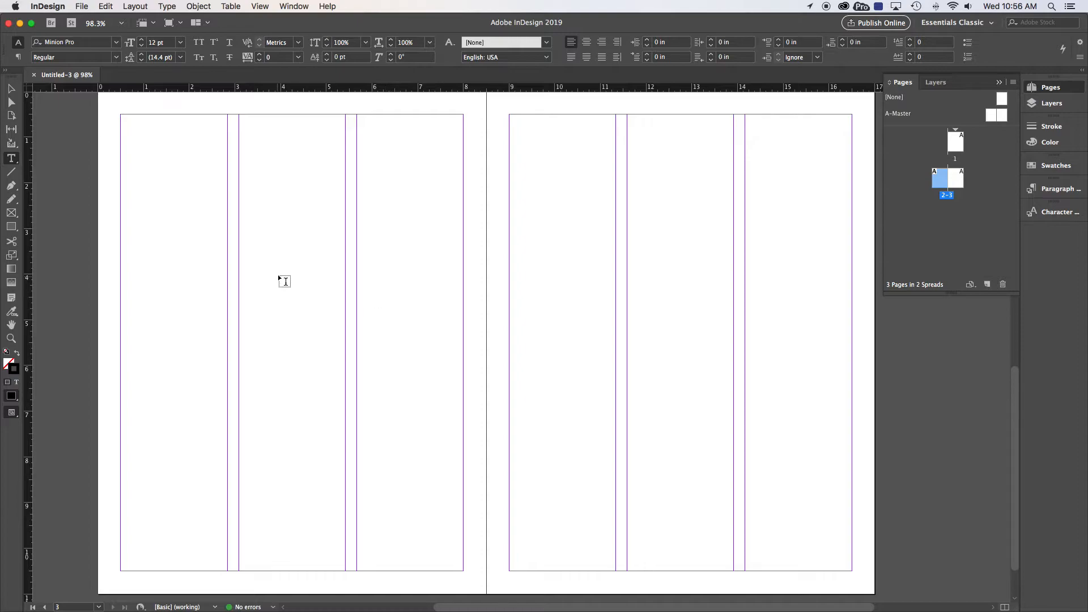
Draw a text frame about 0.89 in wide and 3.88 in high in page 2's third column and paste the copied text
{"action": "left_click_drag", "start_coordinate": [357, 278], "coordinate": [397, 454]}
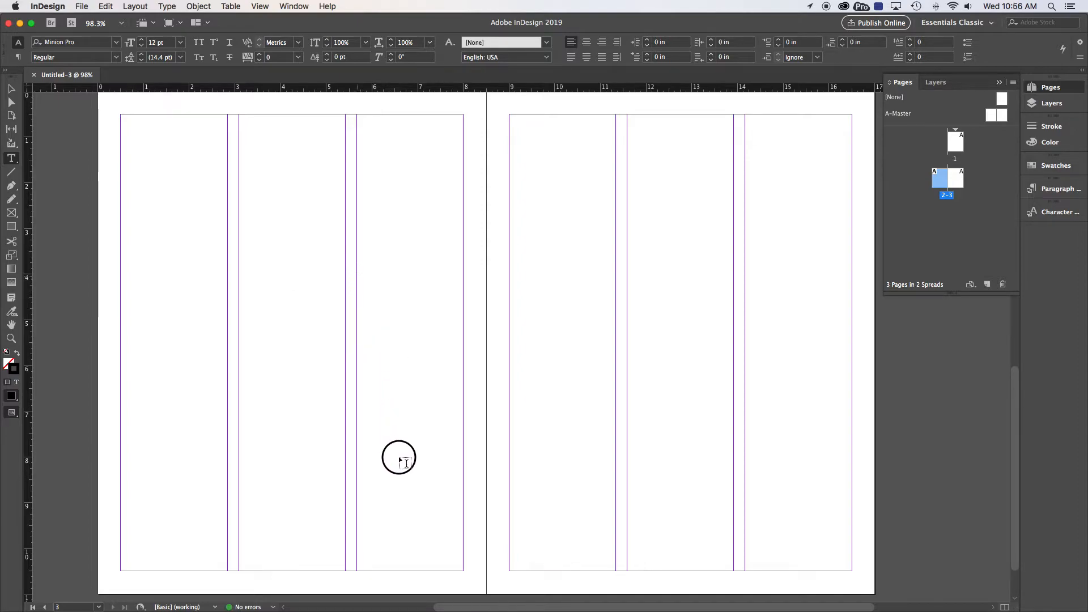
{"action": "left_click", "coordinate": [383, 355]}
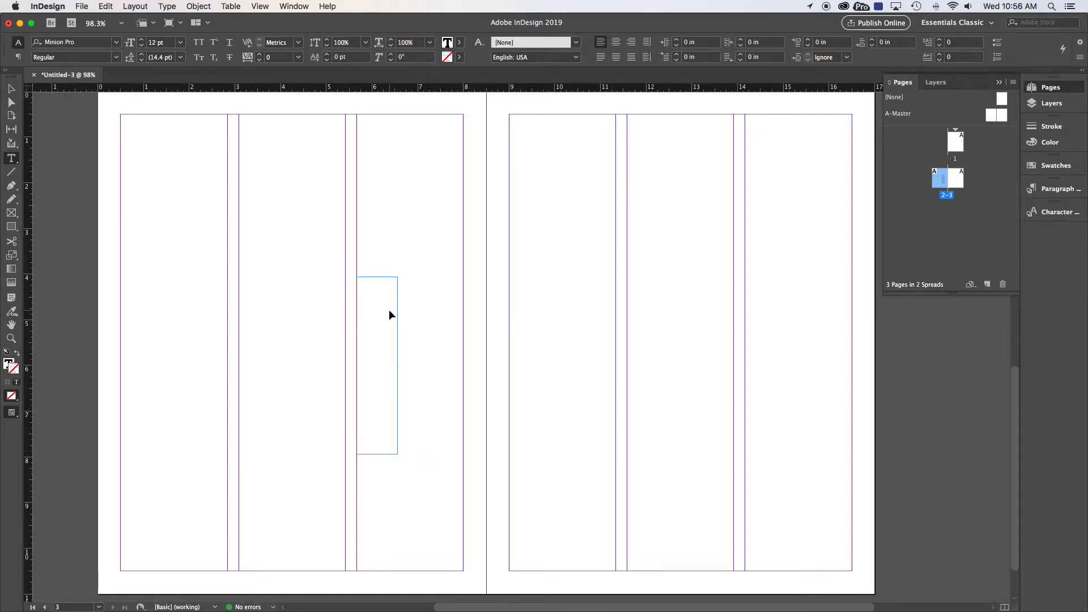
{"action": "key", "text": "super+v"}
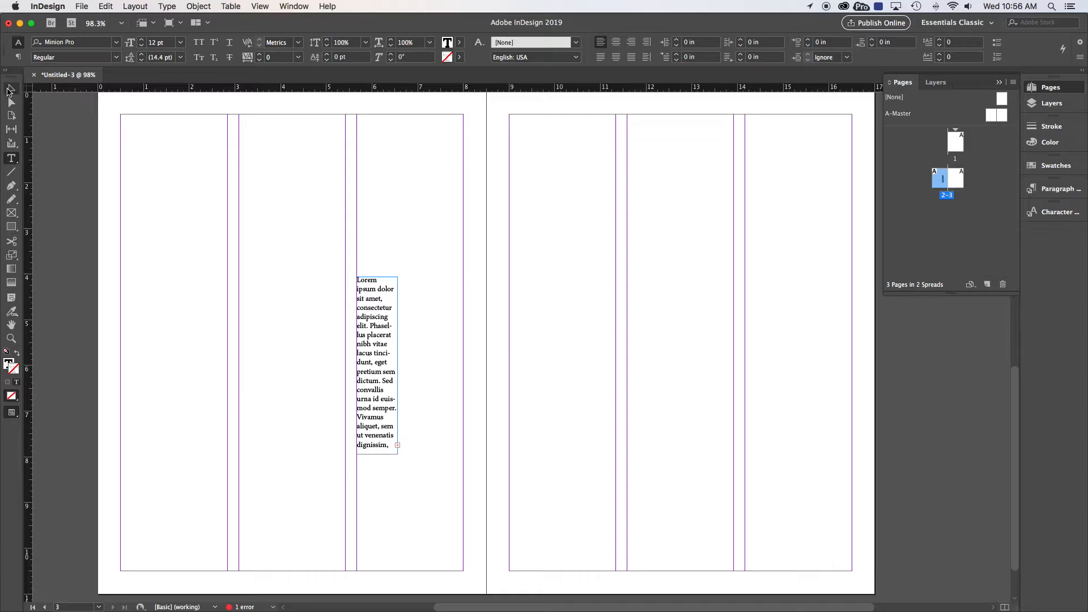
Enlarge the text frame in page 2's third column to the full column width and about 7.82 in high, ending at the bottom margin
{"action": "key", "text": "Escape"}
{"action": "left_click_drag", "start_coordinate": [398, 454], "coordinate": [463, 570]}
{"action": "left_click_drag", "start_coordinate": [409, 277], "coordinate": [410, 214]}
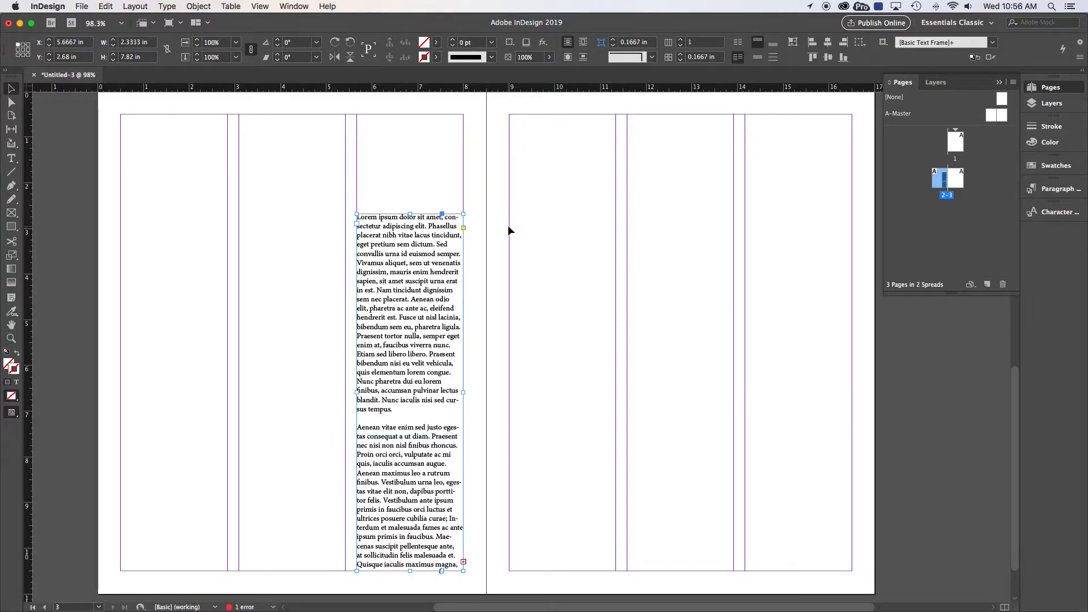
Draw a column-wide text frame about 7.82 in high in page 3's first column and thread page 2's overset text into it
{"action": "key", "text": "t"}
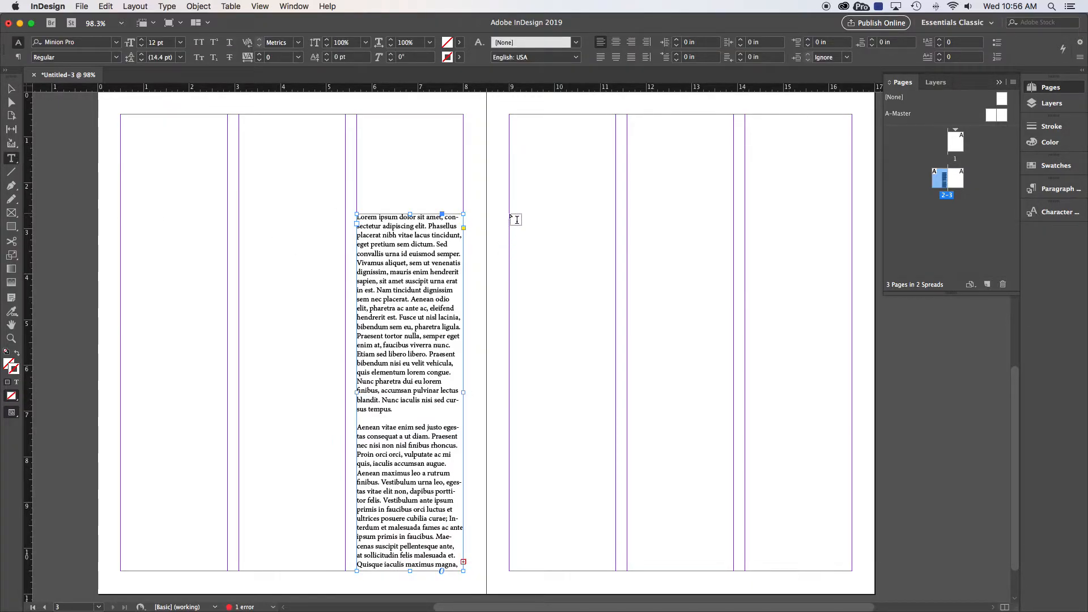
{"action": "left_click_drag", "start_coordinate": [509, 214], "coordinate": [611, 571]}
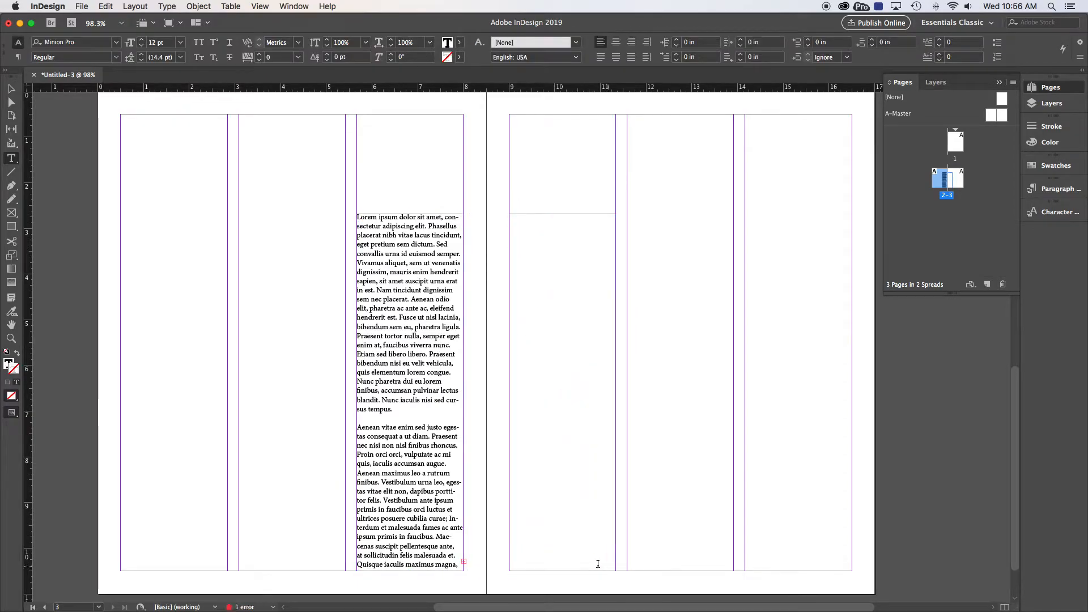
{"action": "key", "text": "Escape"}
{"action": "left_click", "coordinate": [465, 564]}
{"action": "left_click", "coordinate": [463, 563]}
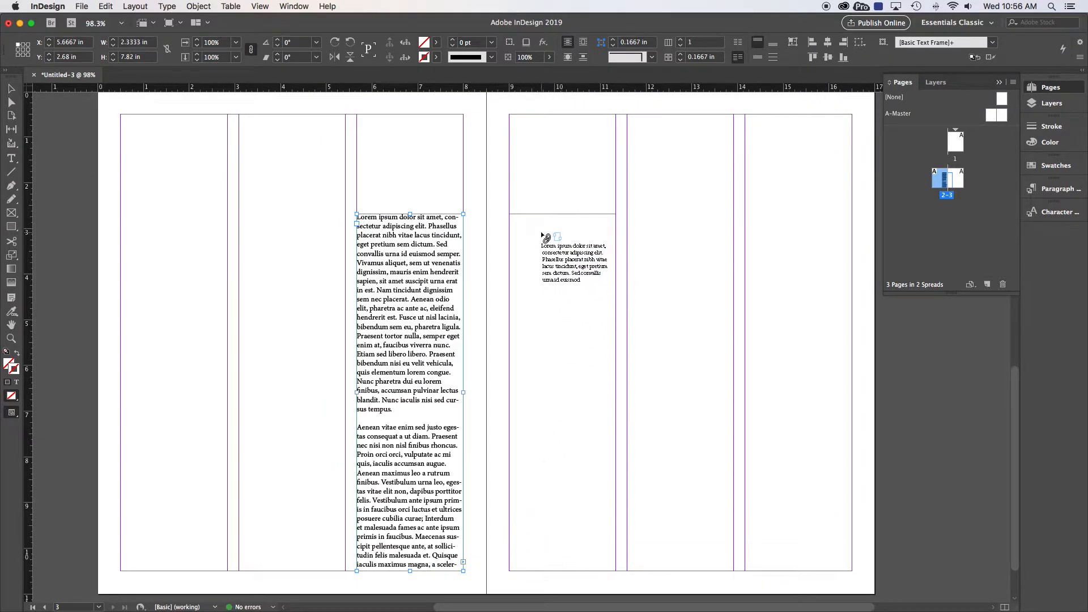
{"action": "left_click", "coordinate": [511, 216]}
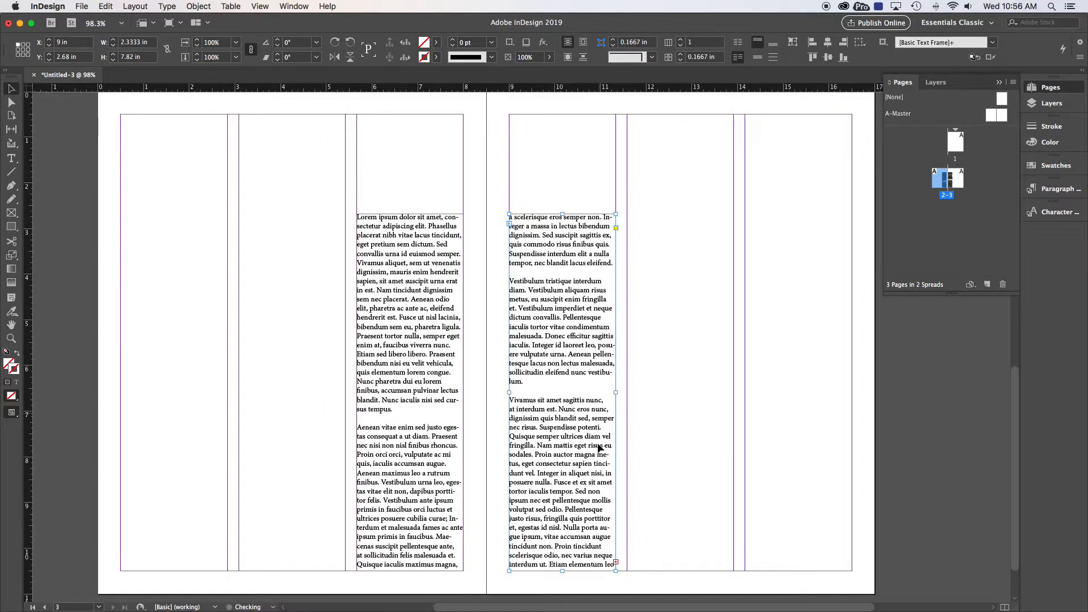
Continue the text thread into new column-wide frames about 7.82 in high in page 3's second and third columns
{"action": "left_click", "coordinate": [418, 232]}
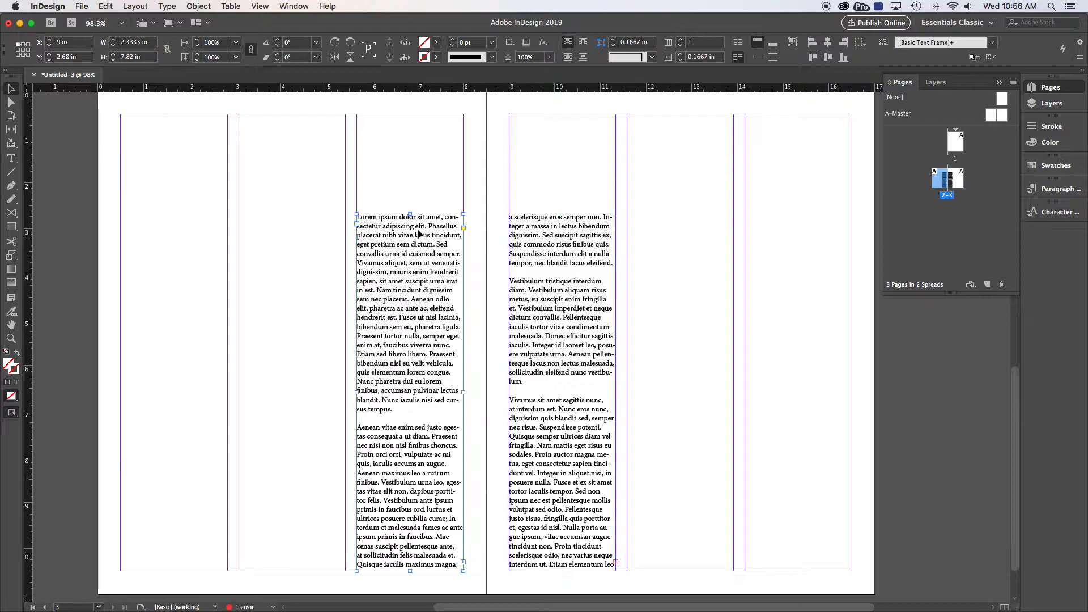
{"action": "mouse_move", "coordinate": [410, 213]}
{"action": "left_mouse_down"}
{"action": "mouse_move", "coordinate": [410, 260]}
{"action": "mouse_move", "coordinate": [414, 214]}
{"action": "left_mouse_up"}
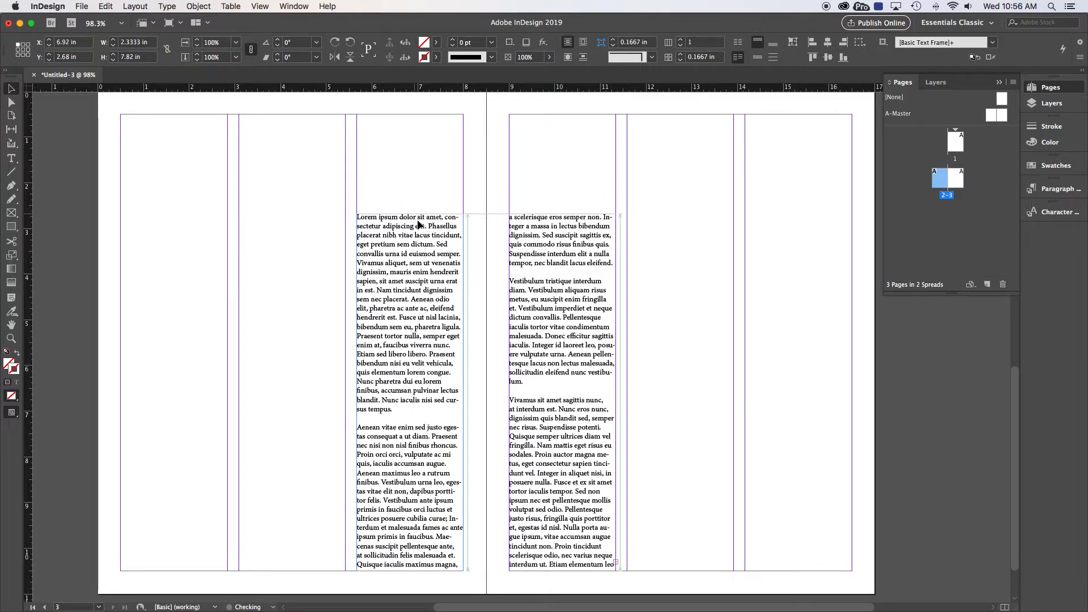
{"action": "left_click", "coordinate": [616, 562]}
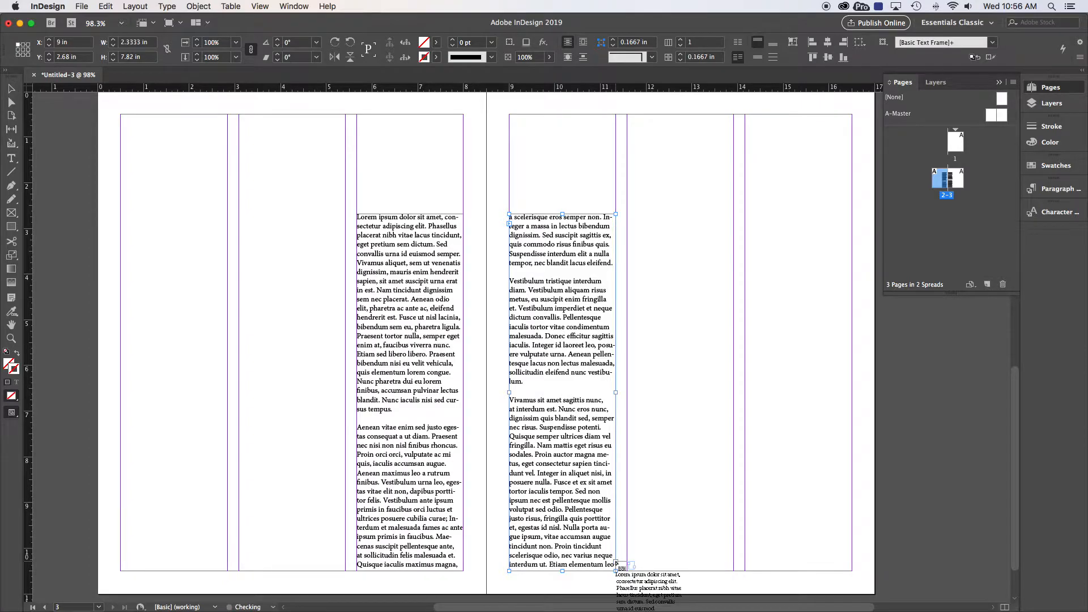
{"action": "key", "text": "Escape"}
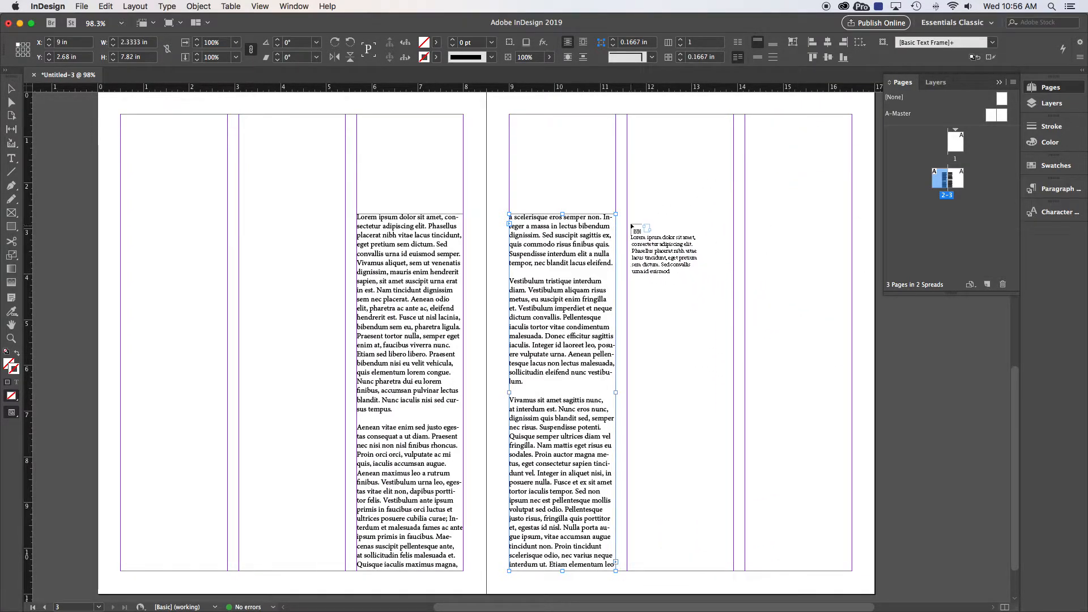
{"action": "left_click_drag", "start_coordinate": [628, 214], "coordinate": [733, 570]}
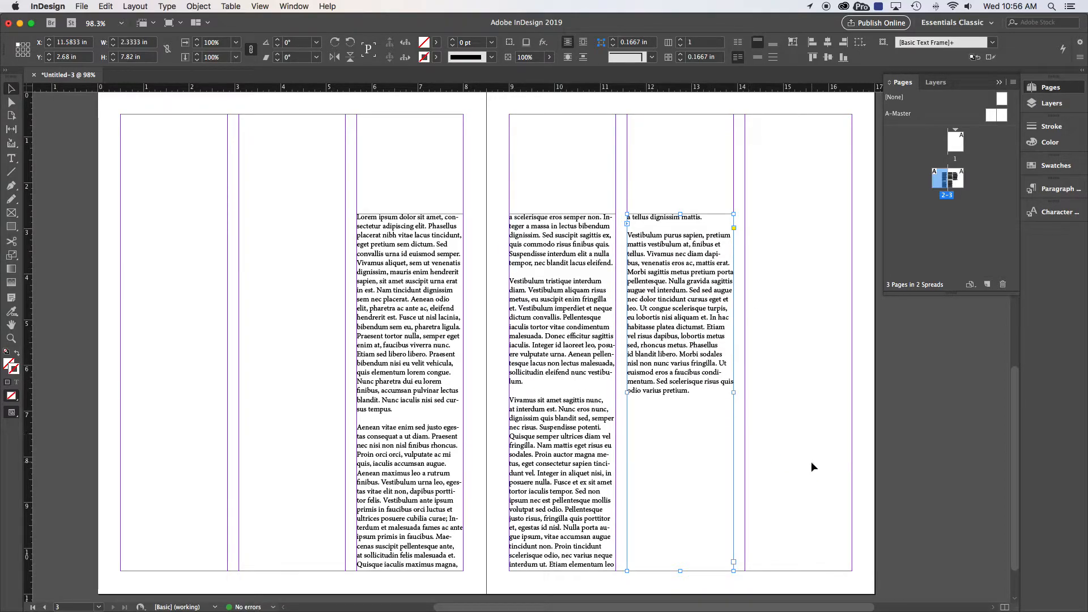
{"action": "left_click", "coordinate": [733, 561]}
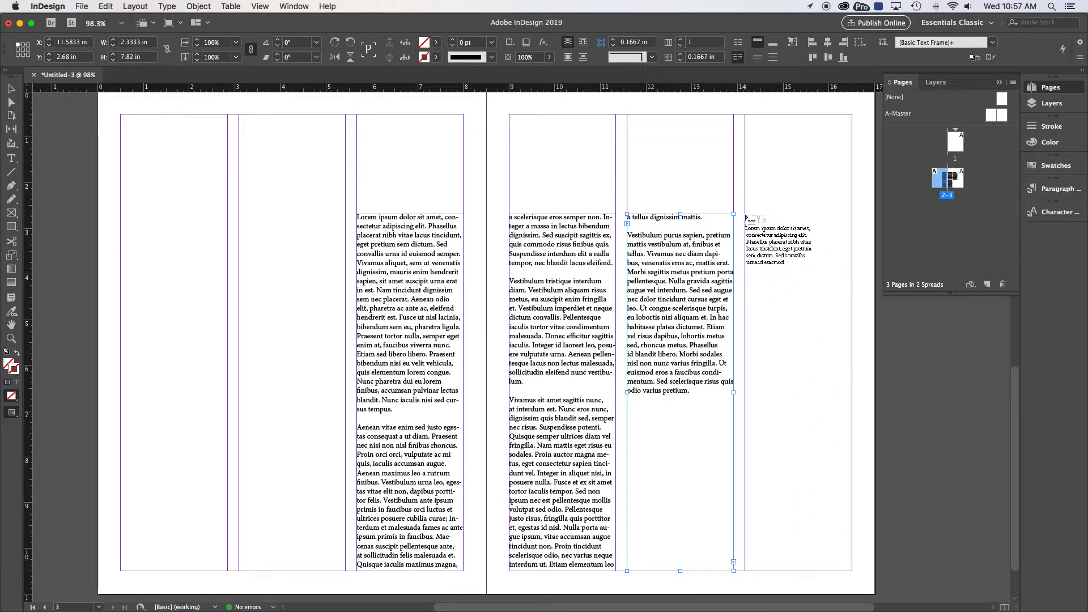
{"action": "left_click_drag", "start_coordinate": [745, 214], "coordinate": [851, 571]}
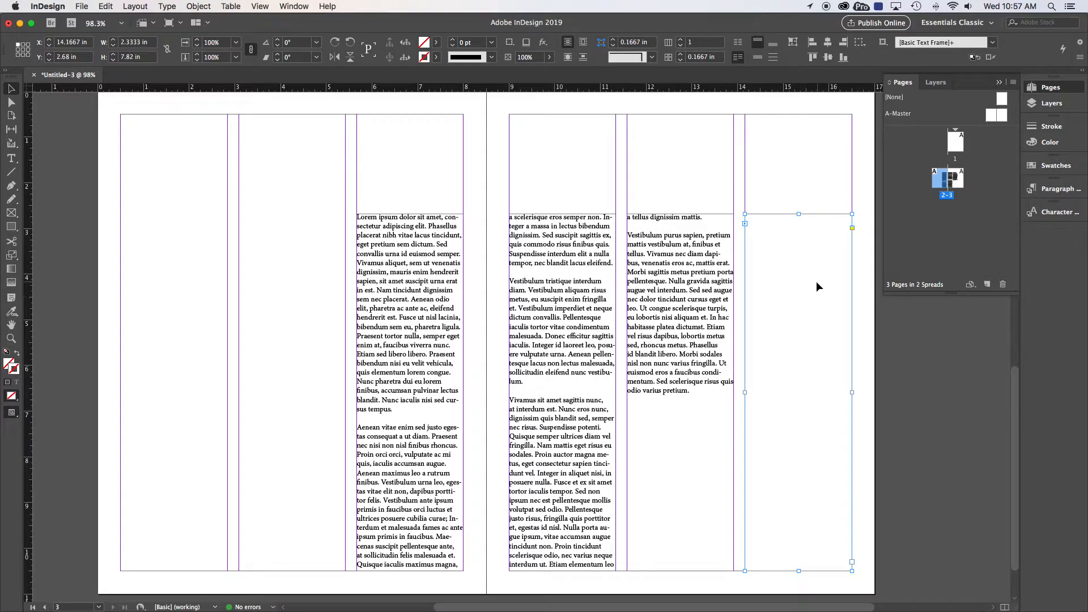
Shorten page 2's text frame to about 1.88 in high to reflow the thread, and stretch it back to about 7.82 in
{"action": "left_click", "coordinate": [401, 172]}
{"action": "left_click", "coordinate": [408, 239]}
{"action": "left_click_drag", "start_coordinate": [409, 214], "coordinate": [406, 486]}
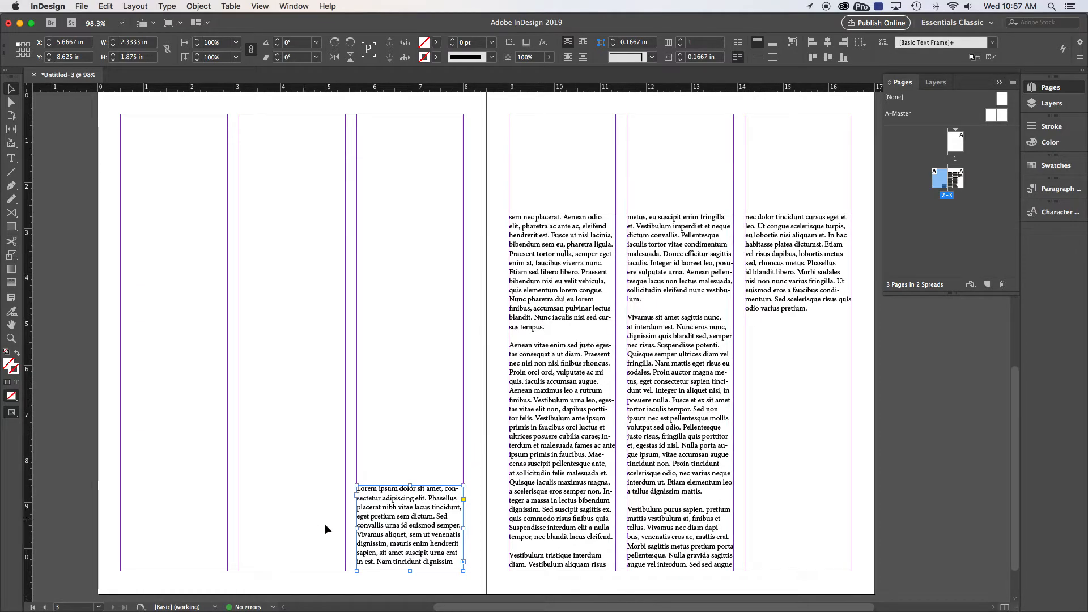
{"action": "left_click_drag", "start_coordinate": [410, 486], "coordinate": [412, 214]}
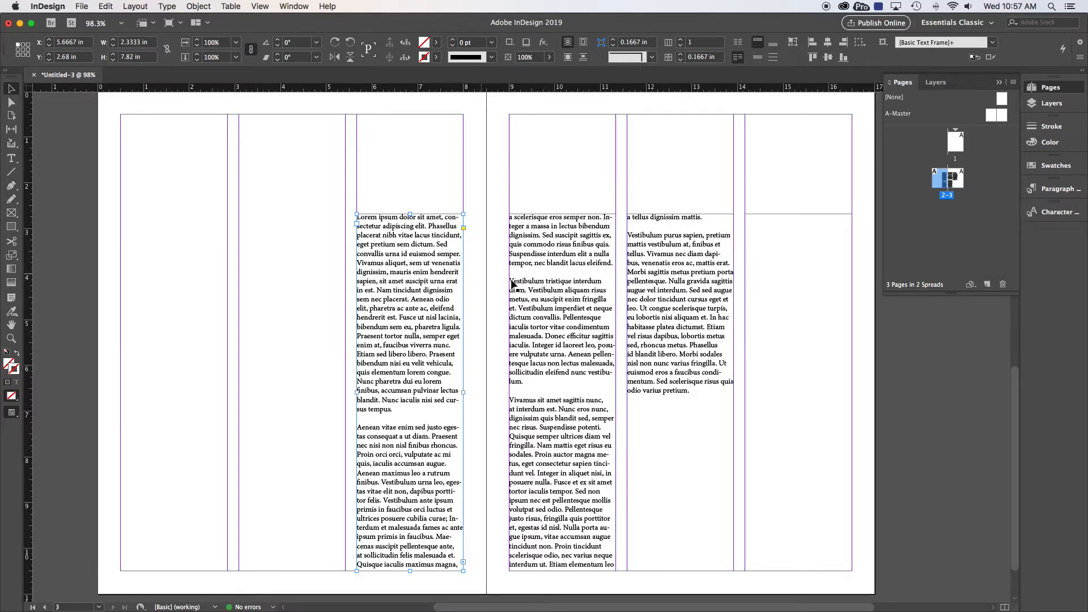
Duplicate the story's last paragraph, starting "Vestibulum purus sapien", directly after itself in page 3's second column
{"action": "double_click", "coordinate": [660, 301]}
{"action": "left_click_drag", "start_coordinate": [690, 390], "coordinate": [631, 238]}
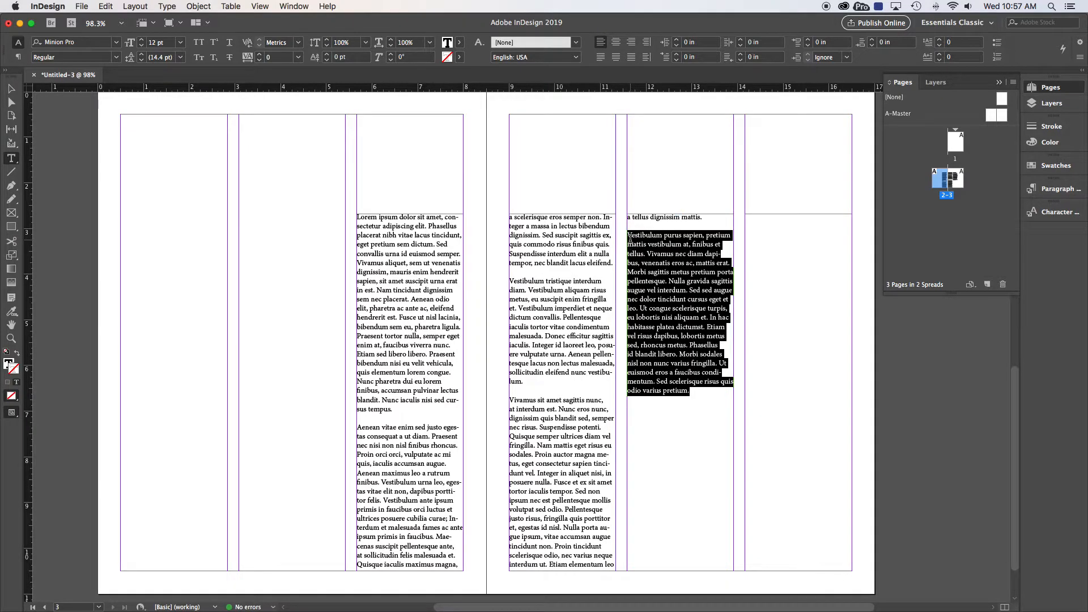
{"action": "key", "text": "Right"}
{"action": "key", "text": "super+v"}
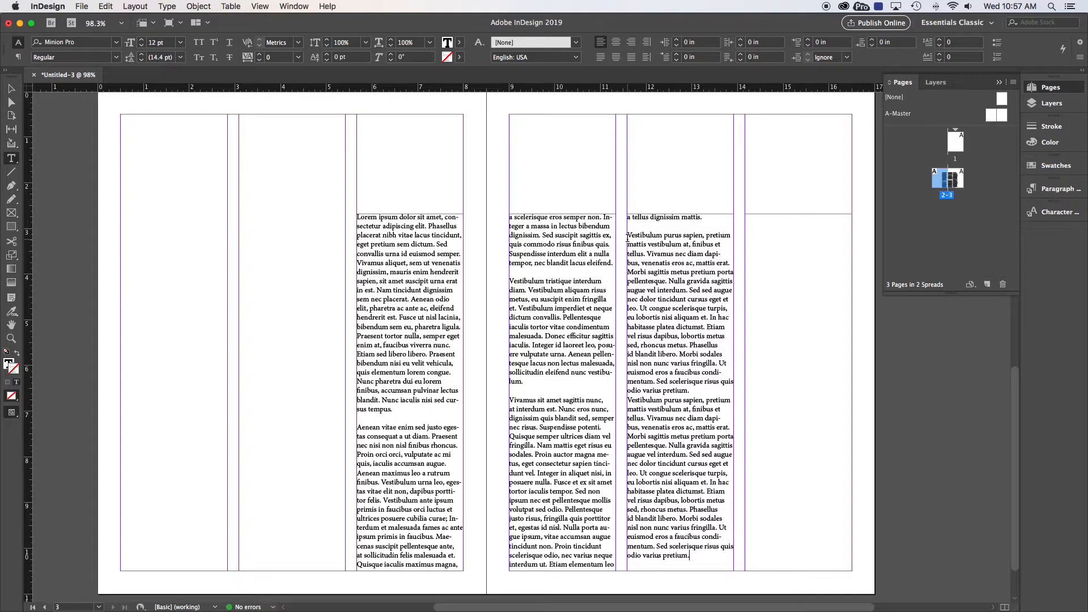
Delete the blank lines between the paragraphs throughout the threaded text
{"action": "left_click", "coordinate": [522, 384]}
{"action": "key", "text": "BackSpace"}
{"action": "left_click", "coordinate": [524, 273]}
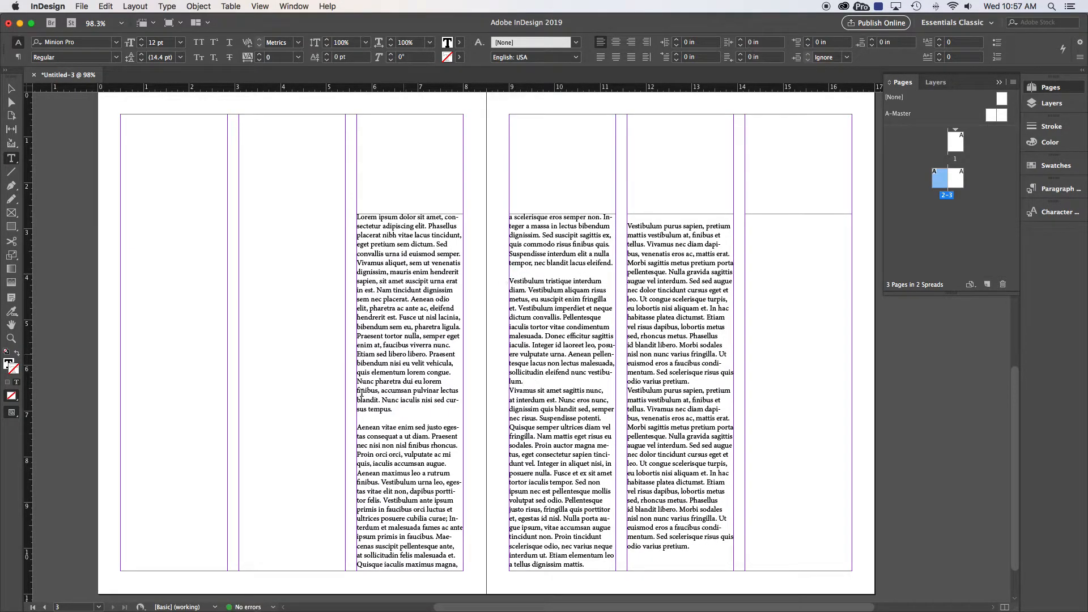
{"action": "key", "text": "BackSpace"}
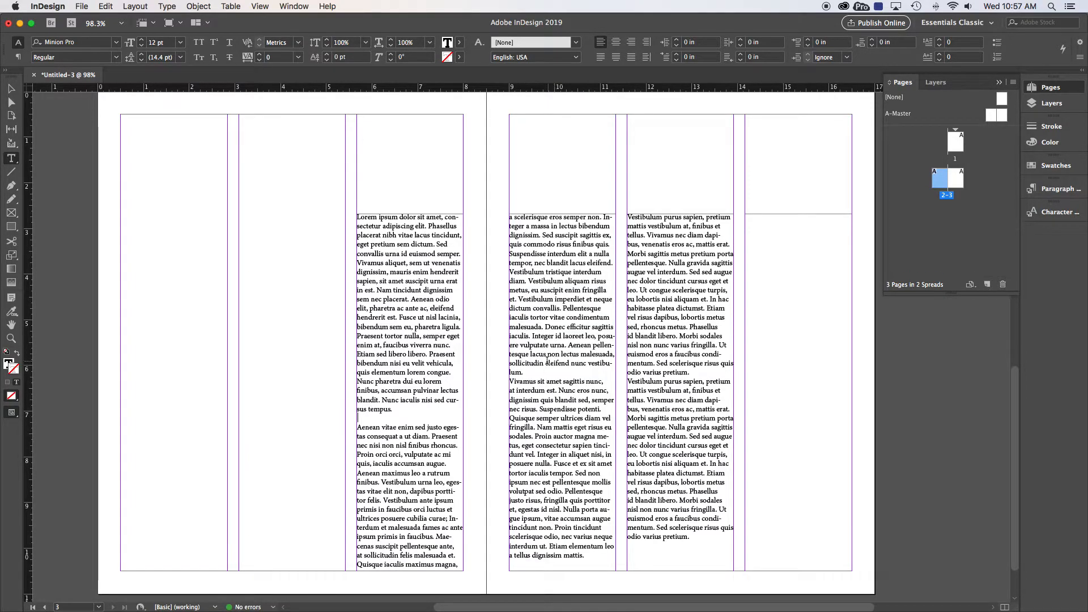
{"action": "key", "text": "BackSpace"}
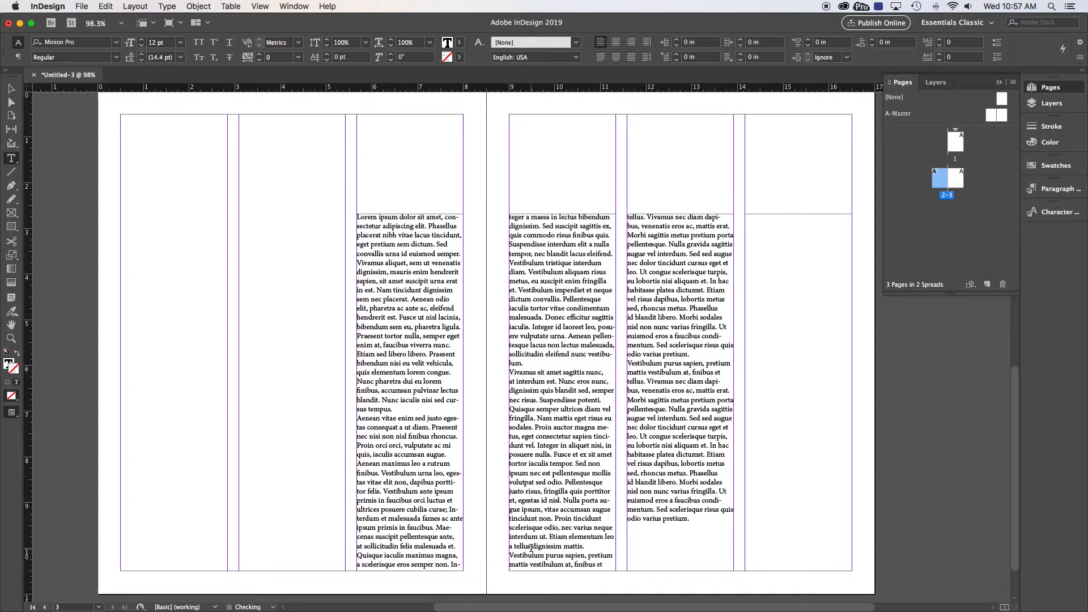
Deselect all frames and start placing a file, browsing to the Mrts Magazine folder inside 11-TGJ 3M1 and 02C-Magazine
{"action": "left_click", "coordinate": [11, 89]}
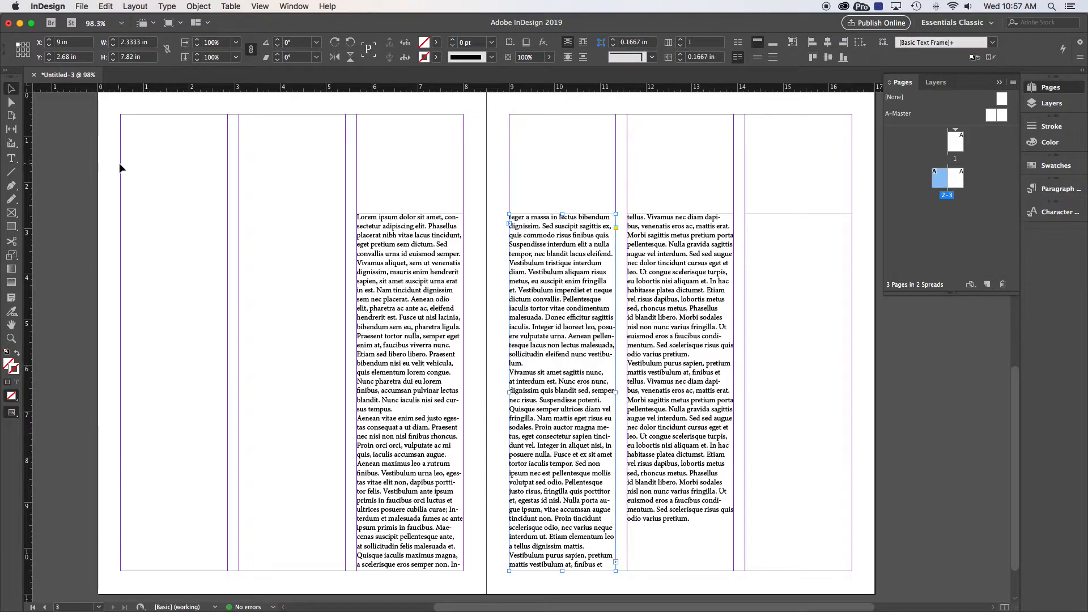
{"action": "left_click", "coordinate": [152, 161]}
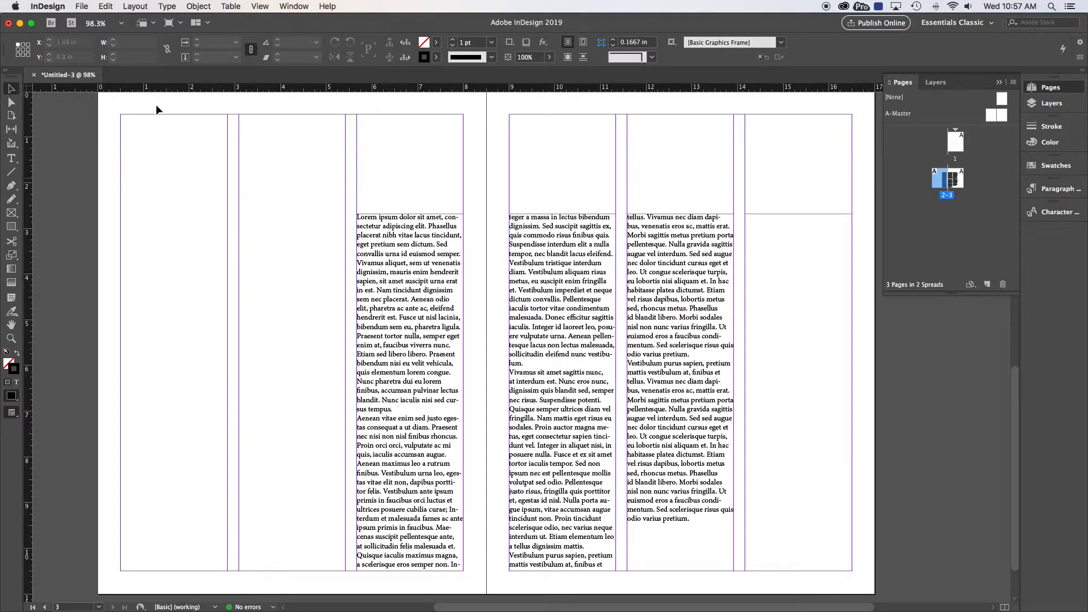
{"action": "left_click", "coordinate": [81, 7]}
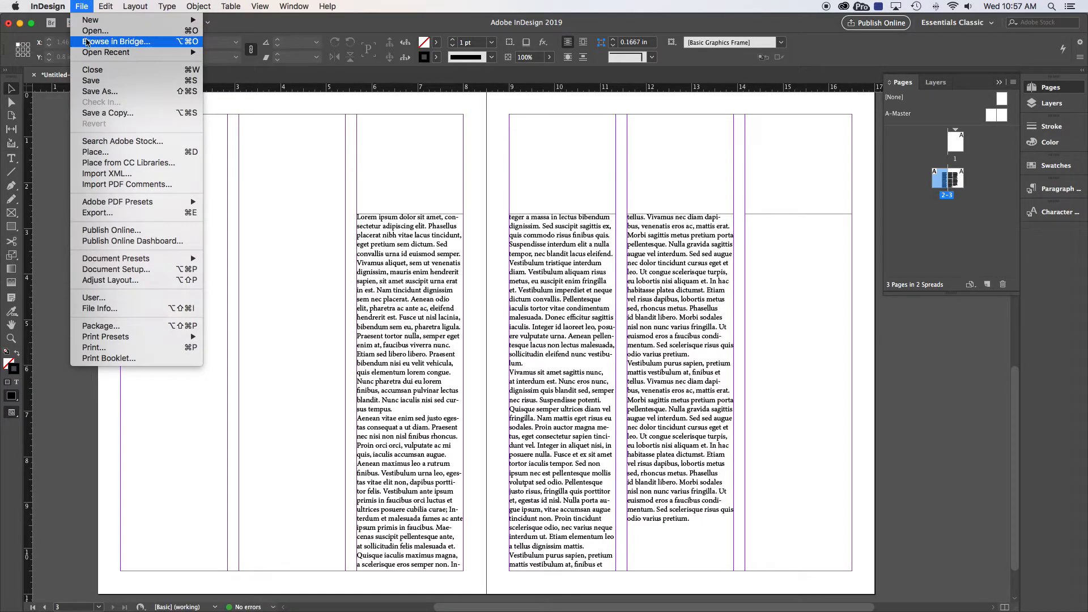
{"action": "left_click", "coordinate": [95, 152]}
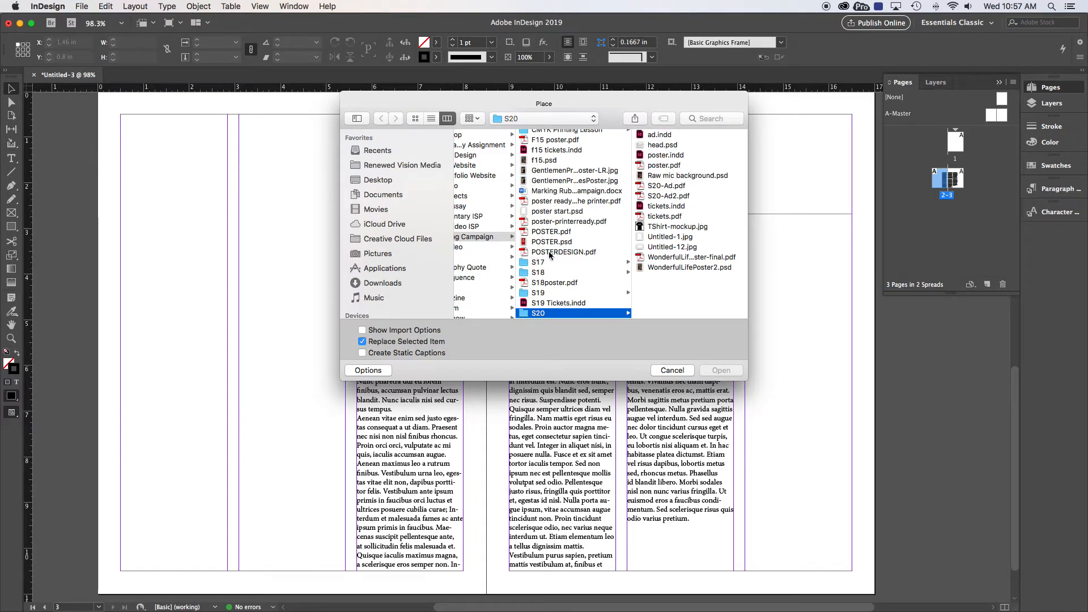
{"action": "scroll", "coordinate": [550, 256], "scroll_direction": "up", "scroll_amount": 2}
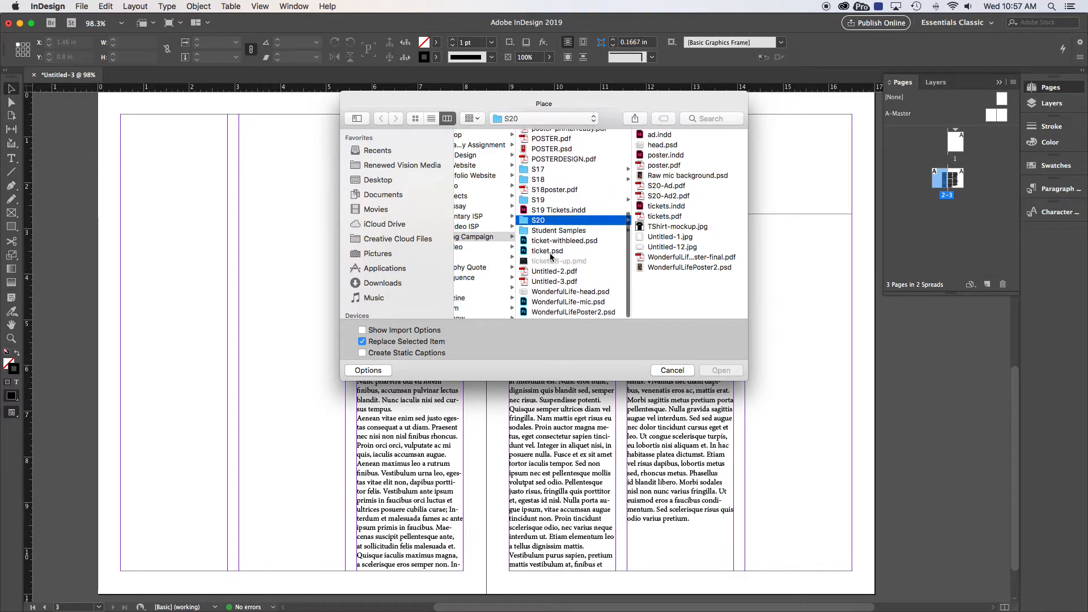
{"action": "scroll", "coordinate": [550, 256], "scroll_direction": "up", "scroll_amount": 5}
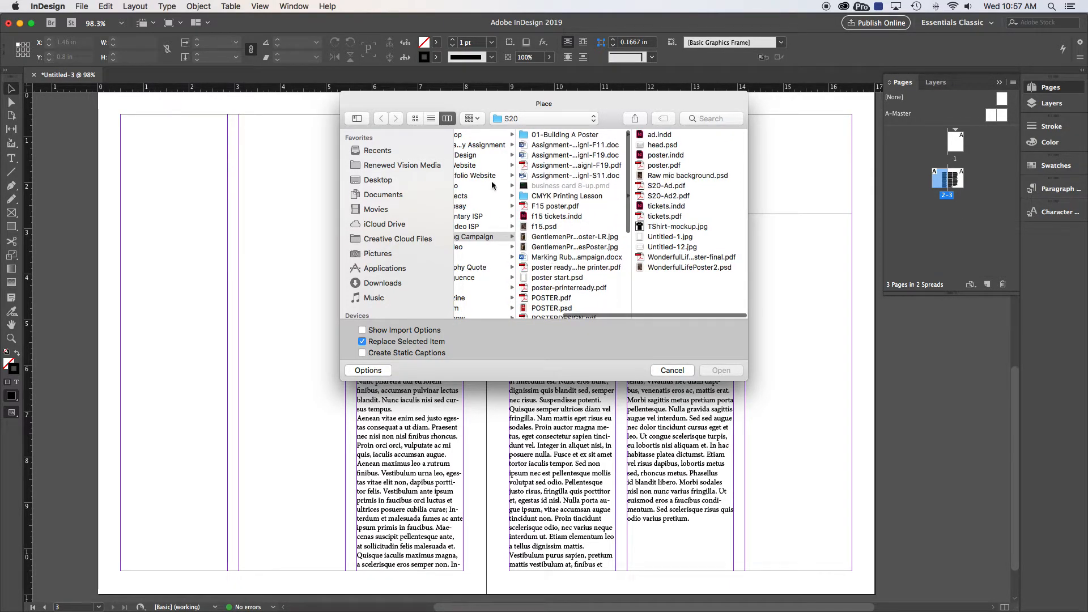
{"action": "left_click", "coordinate": [511, 118]}
{"action": "left_click", "coordinate": [520, 154]}
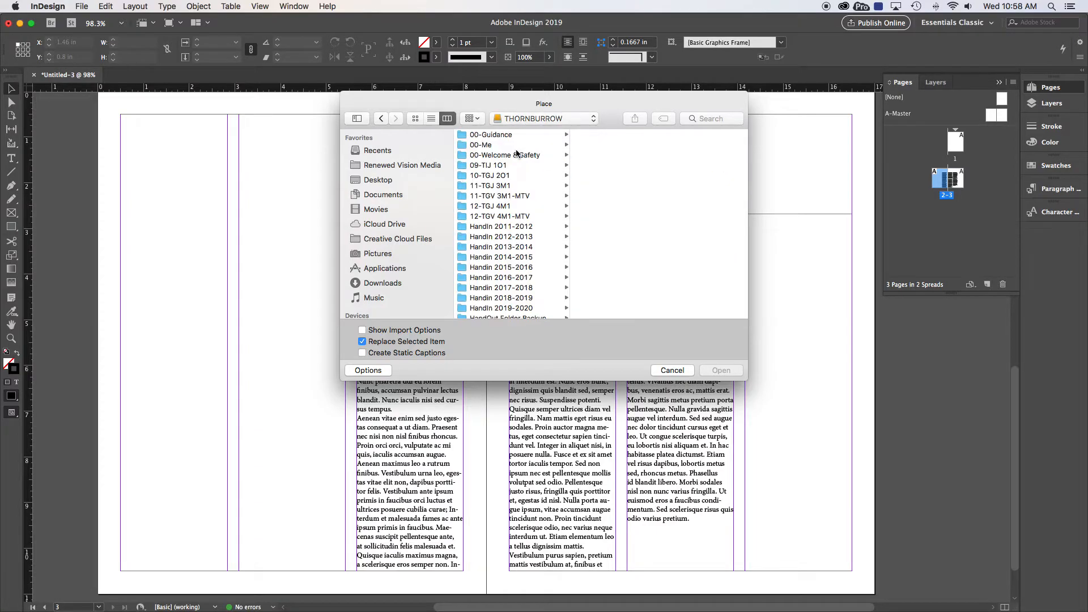
{"action": "left_click", "coordinate": [496, 185]}
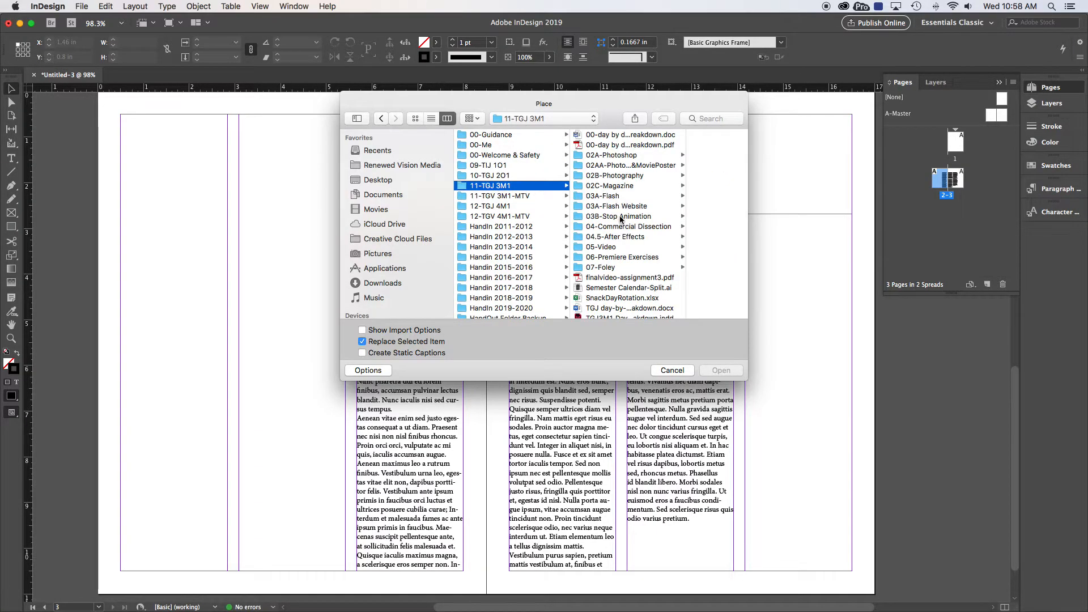
{"action": "left_click", "coordinate": [615, 186]}
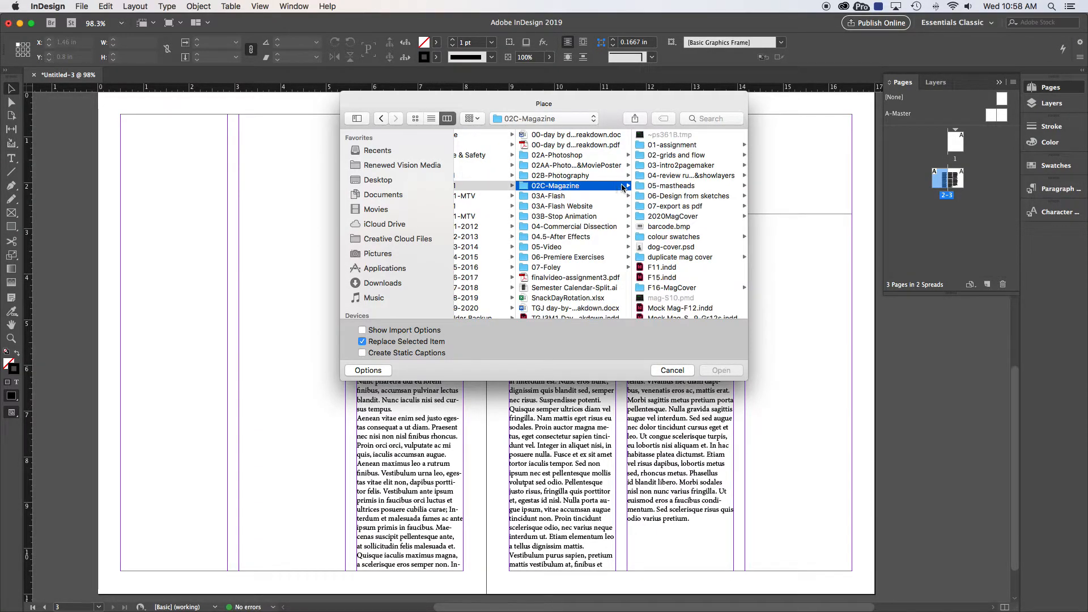
{"action": "scroll", "coordinate": [668, 249], "scroll_direction": "down", "scroll_amount": 5}
{"action": "left_click", "coordinate": [665, 263]}
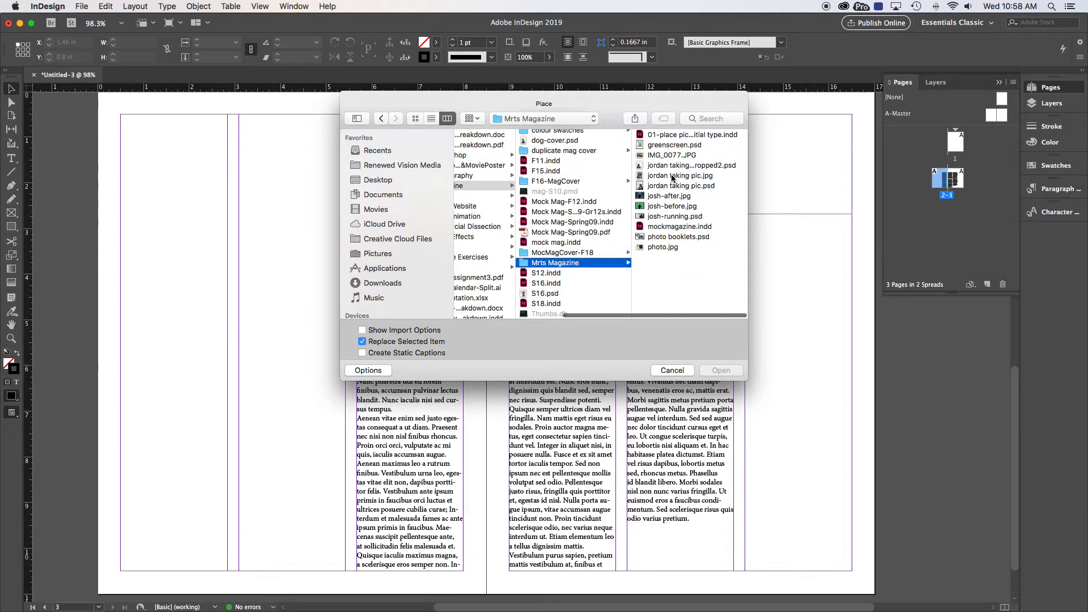
Place the cropped2 PSD photo of the person with a camera near page 2's upper-left corner, at about X 0.2 in, Y 0.42 in
{"action": "left_click", "coordinate": [670, 166]}
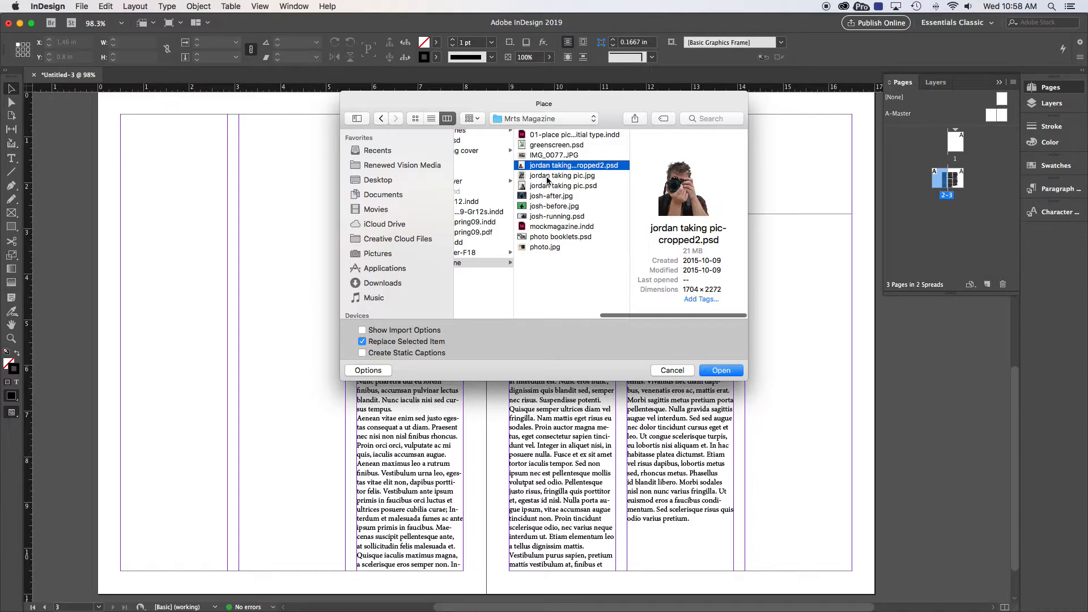
{"action": "key", "text": "Down"}
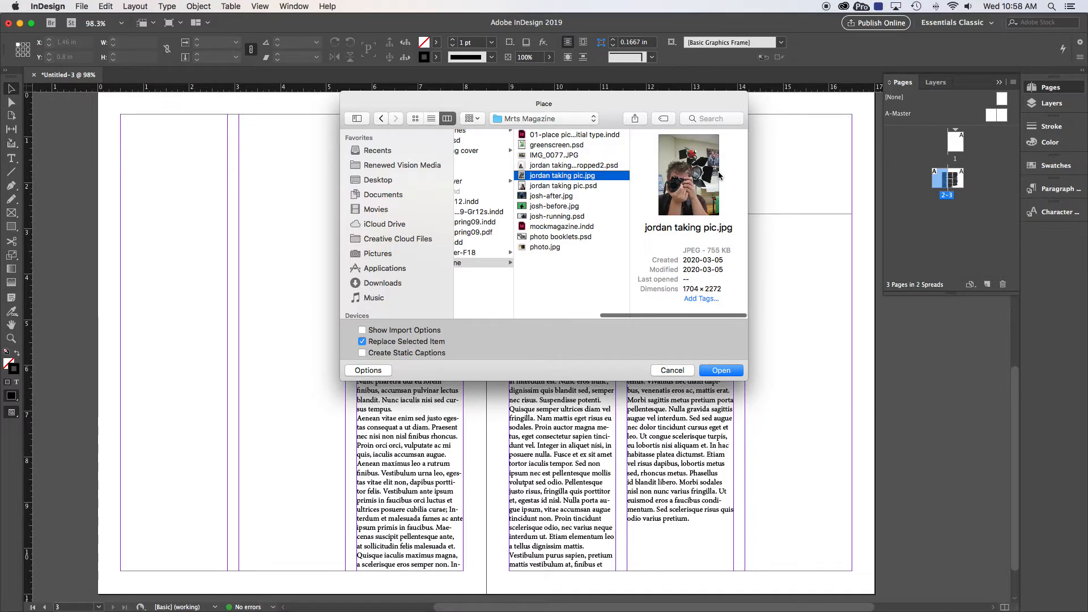
{"action": "left_click", "coordinate": [545, 186]}
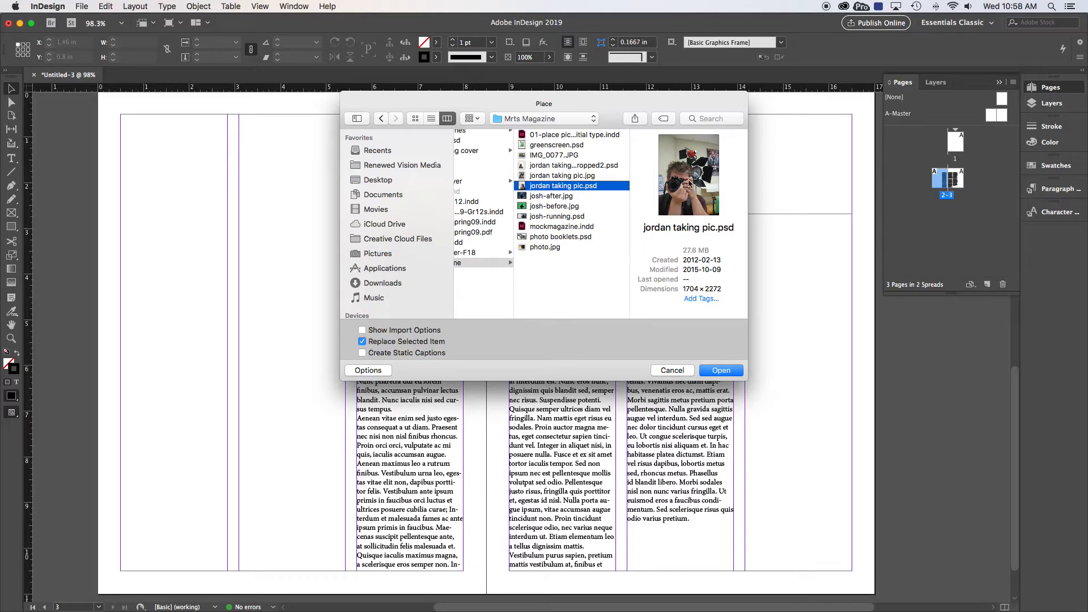
{"action": "left_click", "coordinate": [564, 166]}
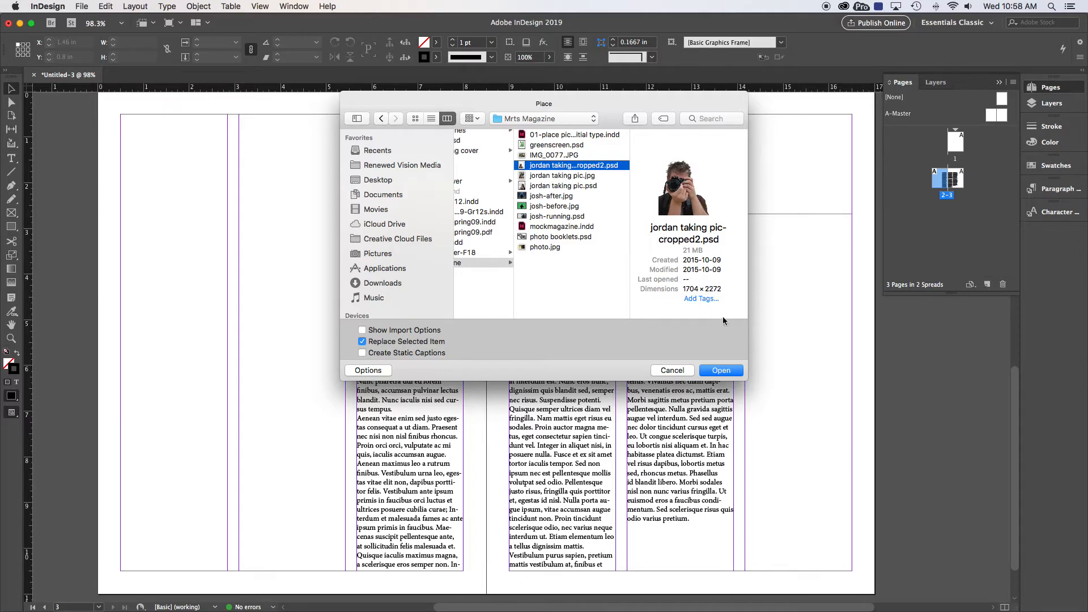
{"action": "left_click", "coordinate": [722, 371]}
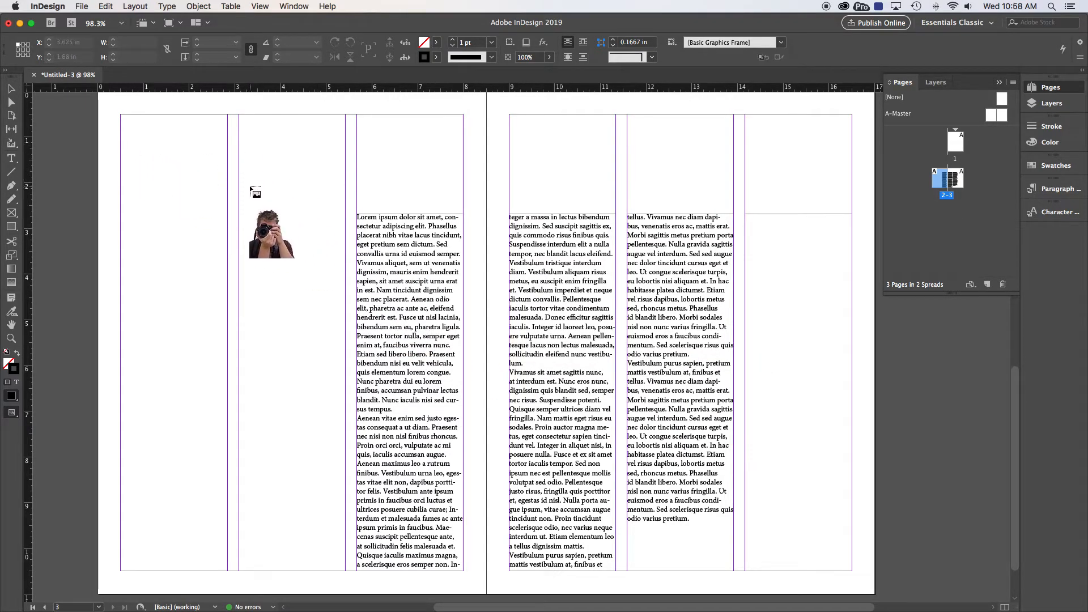
{"action": "left_click", "coordinate": [107, 110]}
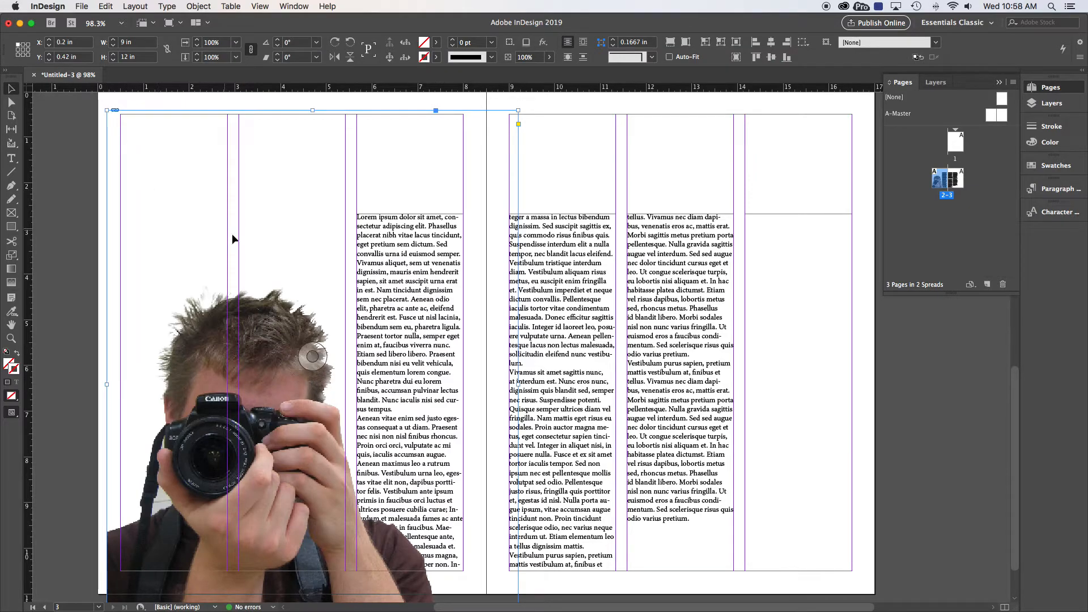
Crop the photo's frame to about 3.425 by 6.28 in and move it to about X 0.825 in, Y 2.24 in
{"action": "left_click", "coordinate": [12, 90]}
{"action": "left_click_drag", "start_coordinate": [518, 111], "coordinate": [263, 372]}
{"action": "left_click_drag", "start_coordinate": [177, 450], "coordinate": [199, 273]}
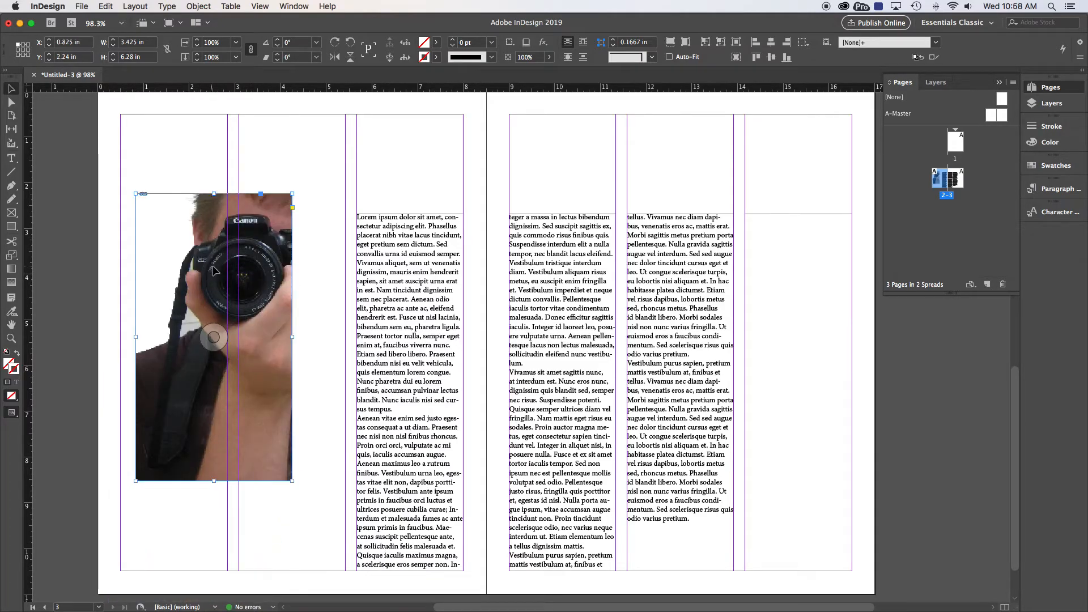
Reposition the photo inside its cropped frame so the camera and the face around it show within the frame
{"action": "left_click", "coordinate": [10, 102]}
{"action": "left_click", "coordinate": [230, 250]}
{"action": "left_click_drag", "start_coordinate": [231, 250], "coordinate": [191, 288]}
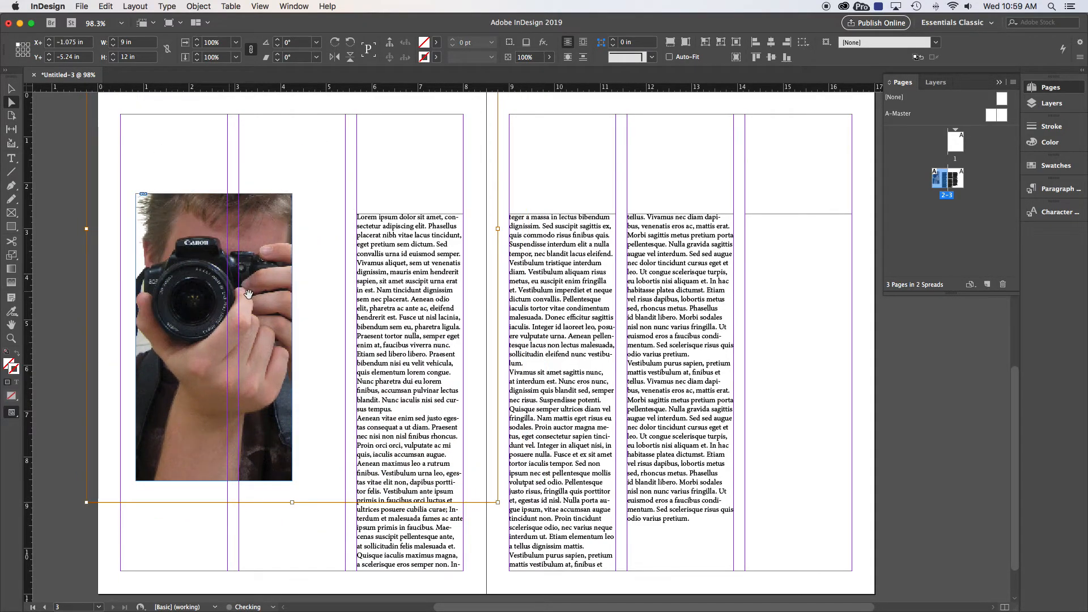
Enlarge the photo's frame to page 2's left and bottom edges and the second column's right edge, and raise its top above the hair
{"action": "left_click", "coordinate": [11, 88]}
{"action": "left_click", "coordinate": [165, 165]}
{"action": "left_click", "coordinate": [179, 226]}
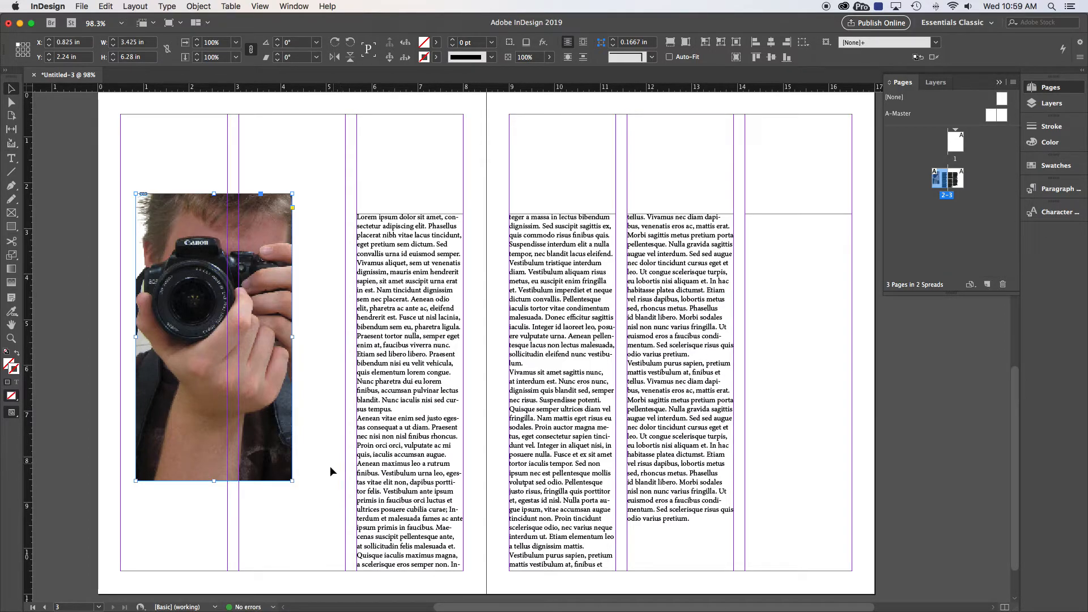
{"action": "left_click_drag", "start_coordinate": [292, 336], "coordinate": [345, 336]}
{"action": "left_click_drag", "start_coordinate": [240, 479], "coordinate": [240, 594]}
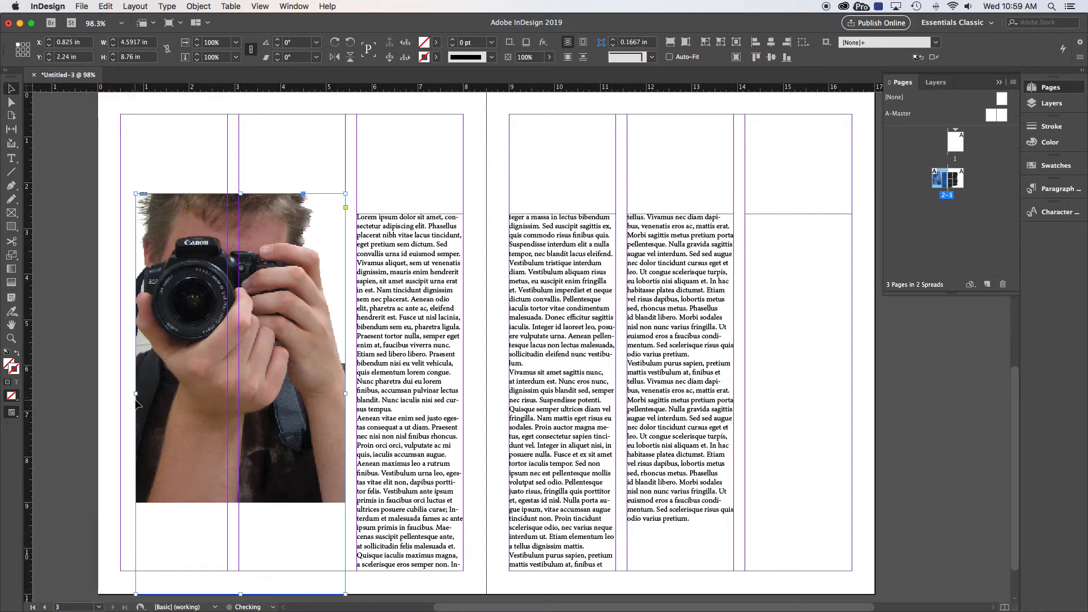
{"action": "left_click_drag", "start_coordinate": [135, 394], "coordinate": [96, 391]}
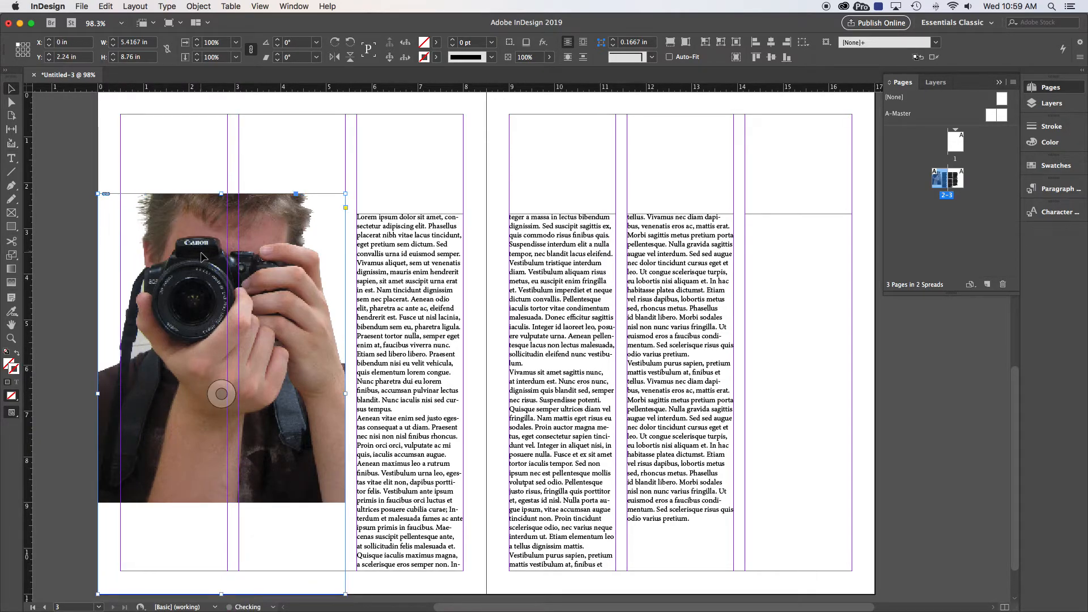
{"action": "left_click_drag", "start_coordinate": [221, 194], "coordinate": [221, 167]}
Move the photo down inside its frame to about X+ -0.32 in, Y+ -2.16 in
{"action": "left_click", "coordinate": [10, 102]}
{"action": "left_click", "coordinate": [193, 231]}
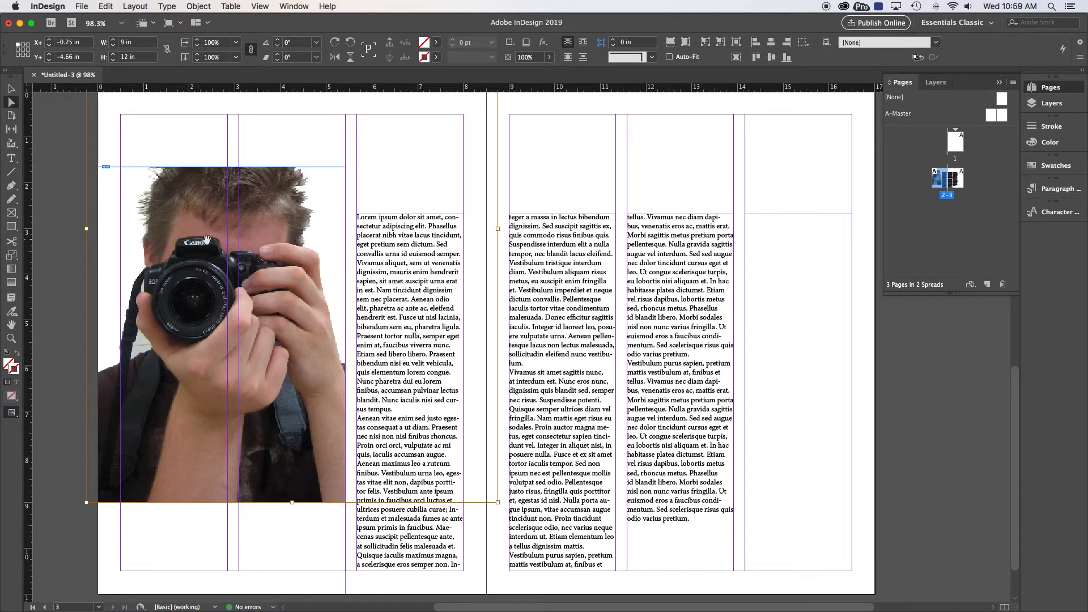
{"action": "left_click_drag", "start_coordinate": [213, 242], "coordinate": [213, 357]}
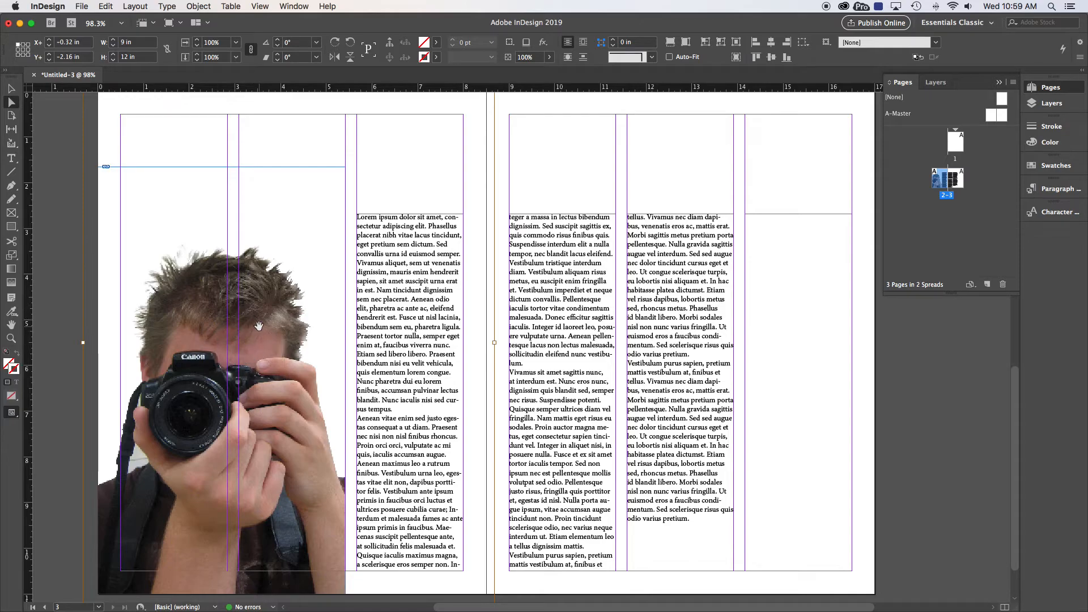
Scale the photo inside its frame to 50% horizontally and vertically
{"action": "key", "text": "super+minus"}
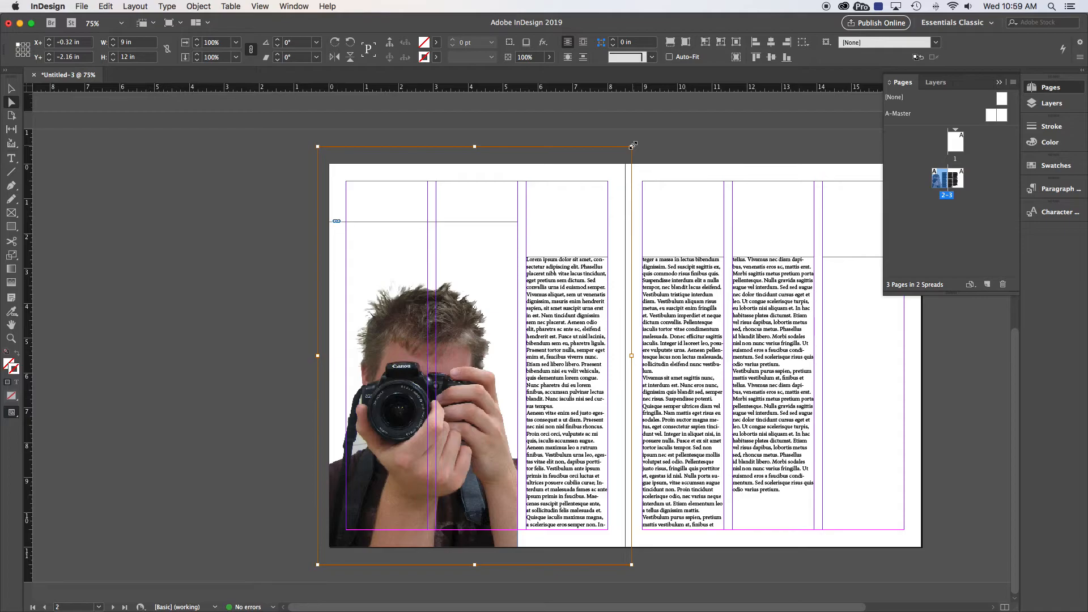
{"action": "mouse_move", "coordinate": [631, 146]}
{"action": "left_mouse_down"}
{"action": "mouse_move", "coordinate": [513, 224]}
{"action": "mouse_move", "coordinate": [445, 252]}
{"action": "mouse_move", "coordinate": [409, 348]}
{"action": "mouse_move", "coordinate": [448, 359]}
{"action": "mouse_move", "coordinate": [439, 350]}
{"action": "mouse_move", "coordinate": [548, 437]}
{"action": "mouse_move", "coordinate": [418, 314]}
{"action": "mouse_move", "coordinate": [429, 366]}
{"action": "mouse_move", "coordinate": [424, 310]}
{"action": "mouse_move", "coordinate": [409, 330]}
{"action": "mouse_move", "coordinate": [422, 347]}
{"action": "mouse_move", "coordinate": [480, 319]}
{"action": "mouse_move", "coordinate": [475, 273]}
{"action": "mouse_move", "coordinate": [539, 263]}
{"action": "mouse_move", "coordinate": [631, 146]}
{"action": "left_mouse_up"}
{"action": "left_click", "coordinate": [220, 43]}
{"action": "left_click_drag", "start_coordinate": [221, 43], "coordinate": [194, 44]}
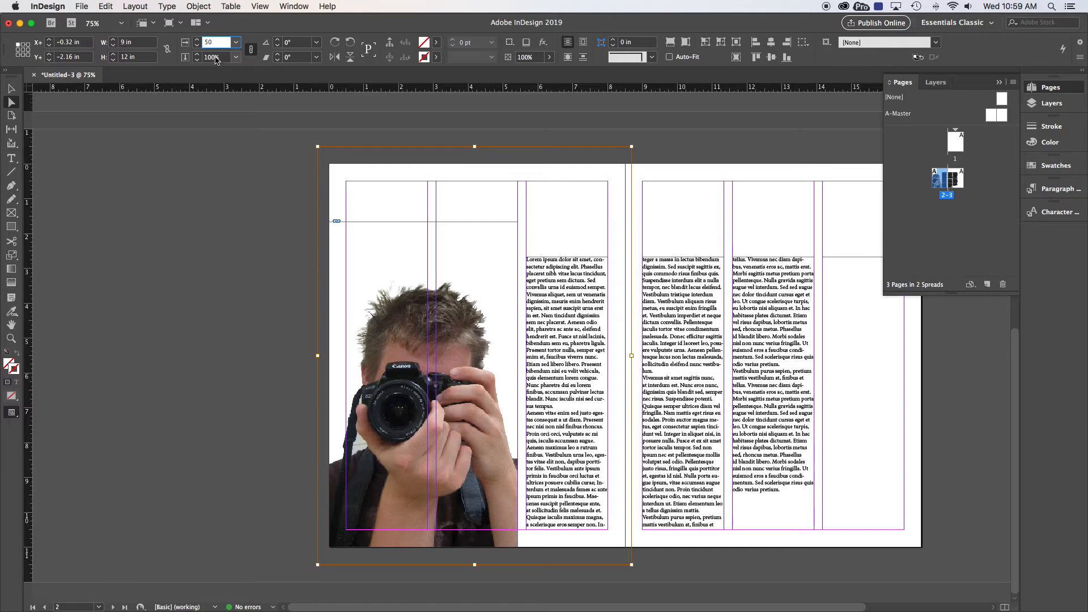
{"action": "key", "text": "Tab"}
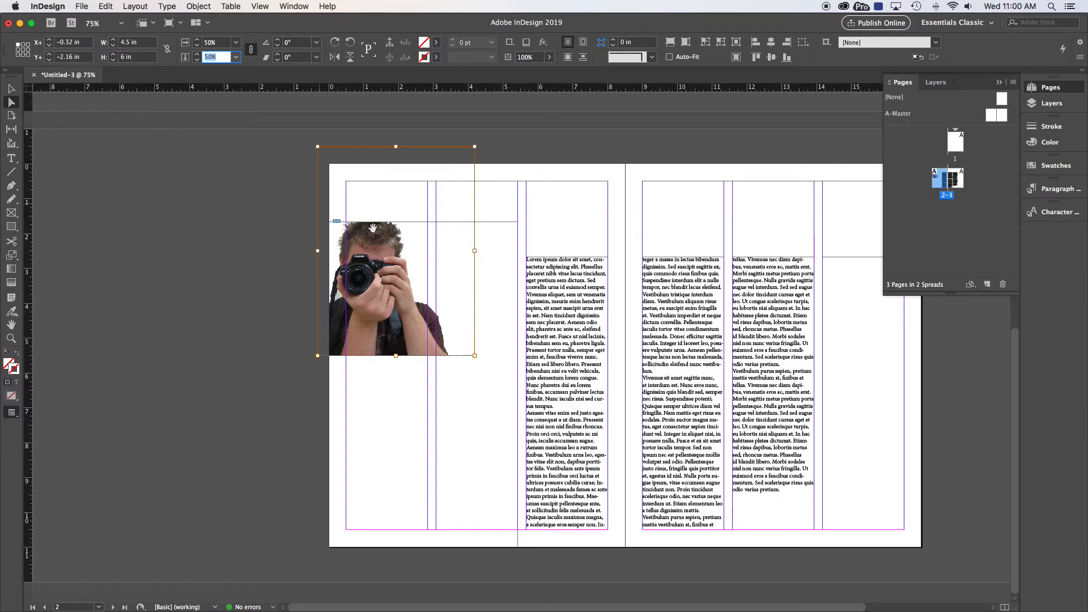
Set the photo's position inside its frame to X+ 0 in, Y+ 0 in
{"action": "triple_click", "coordinate": [83, 42]}
{"action": "type", "text": "0"}
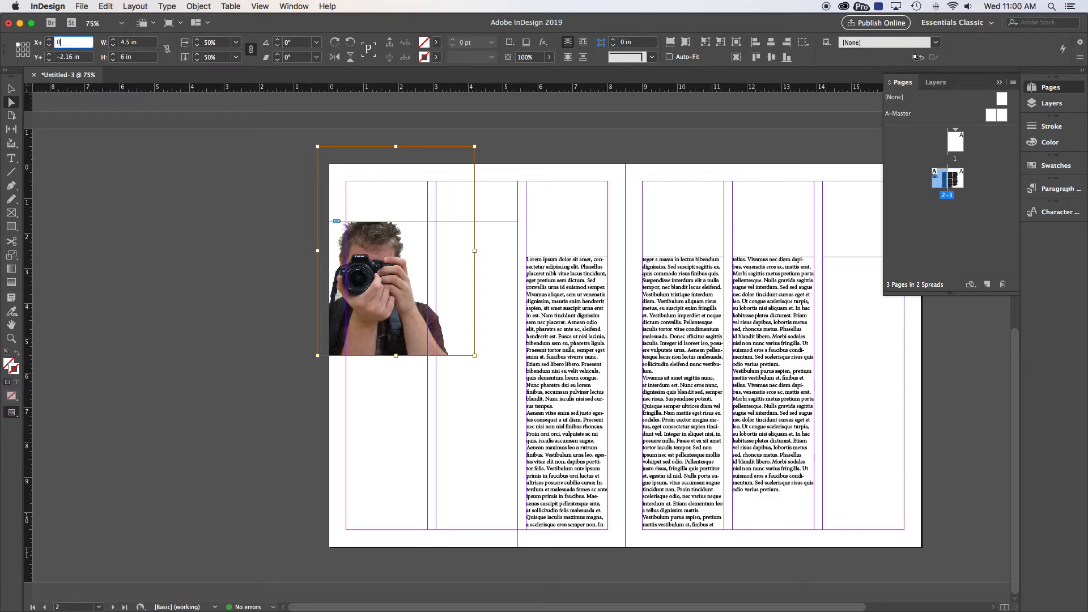
{"action": "key", "text": "Tab"}
{"action": "type", "text": "0"}
{"action": "key", "text": "Tab"}
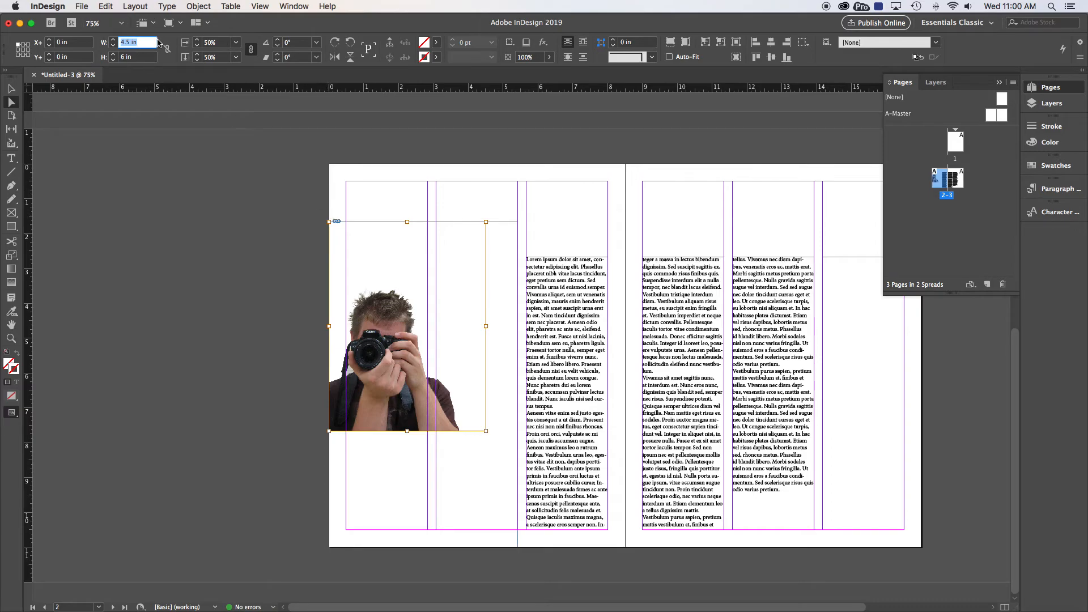
Enlarge the photo proportionally to about 96%, shift it inside its frame to about X+ -0.64 in, Y+ -1.92 in, and deselect it
{"action": "left_click_drag", "start_coordinate": [485, 431], "coordinate": [583, 549]}
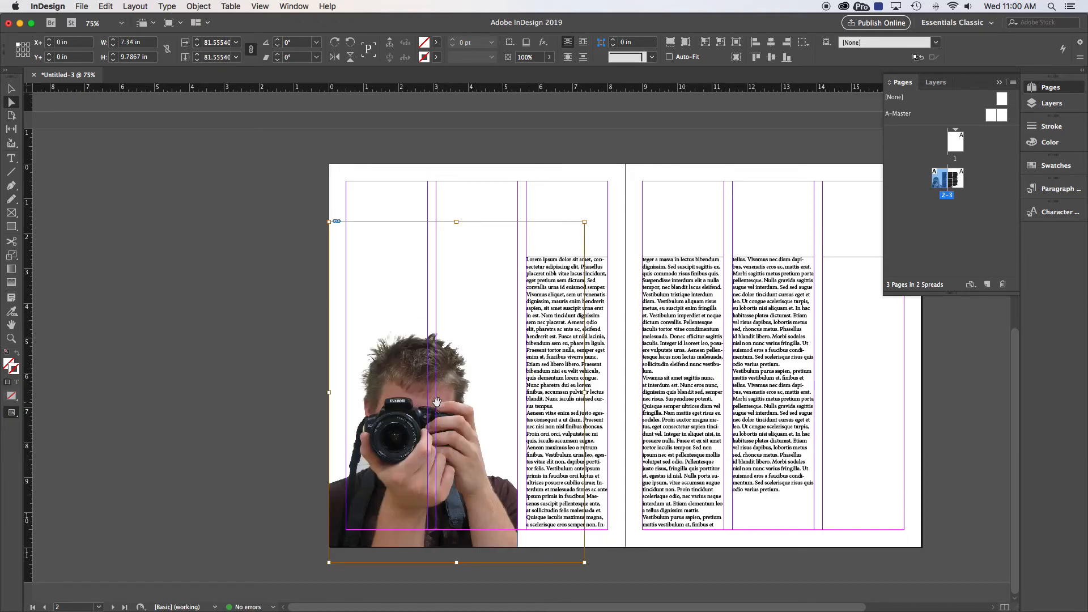
{"action": "left_click_drag", "start_coordinate": [416, 400], "coordinate": [414, 394]}
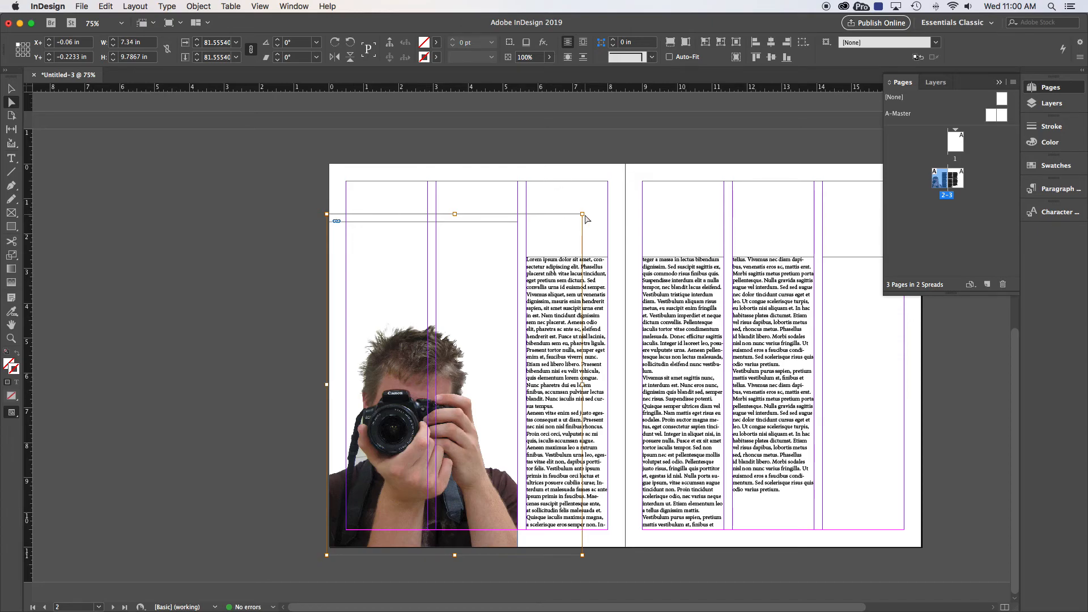
{"action": "left_click_drag", "start_coordinate": [583, 215], "coordinate": [627, 152]}
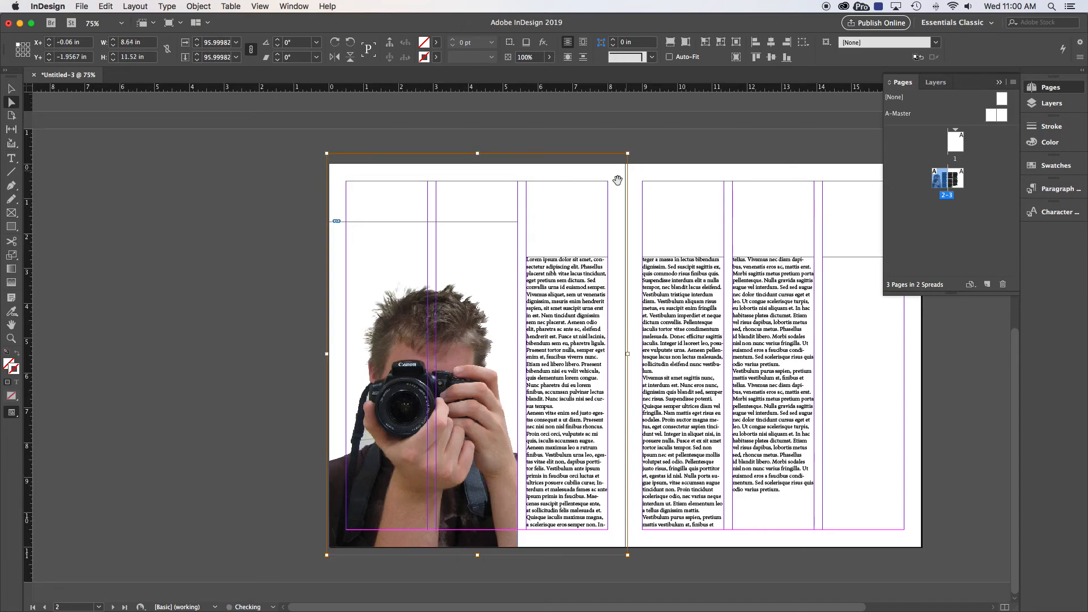
{"action": "left_click_drag", "start_coordinate": [449, 360], "coordinate": [428, 362]}
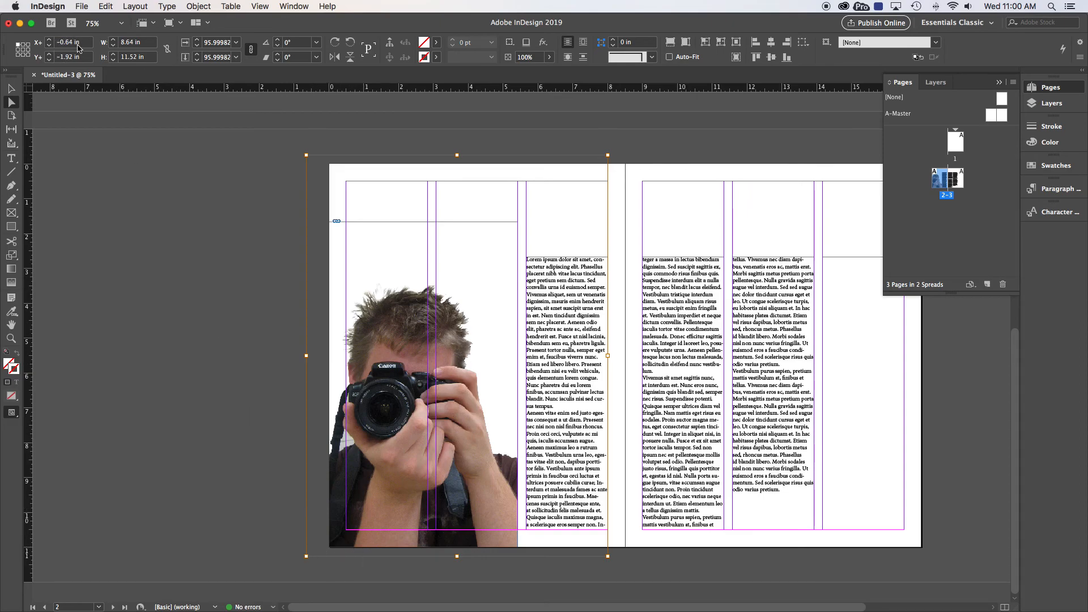
{"action": "left_click_drag", "start_coordinate": [440, 351], "coordinate": [440, 351]}
{"action": "left_click", "coordinate": [10, 88]}
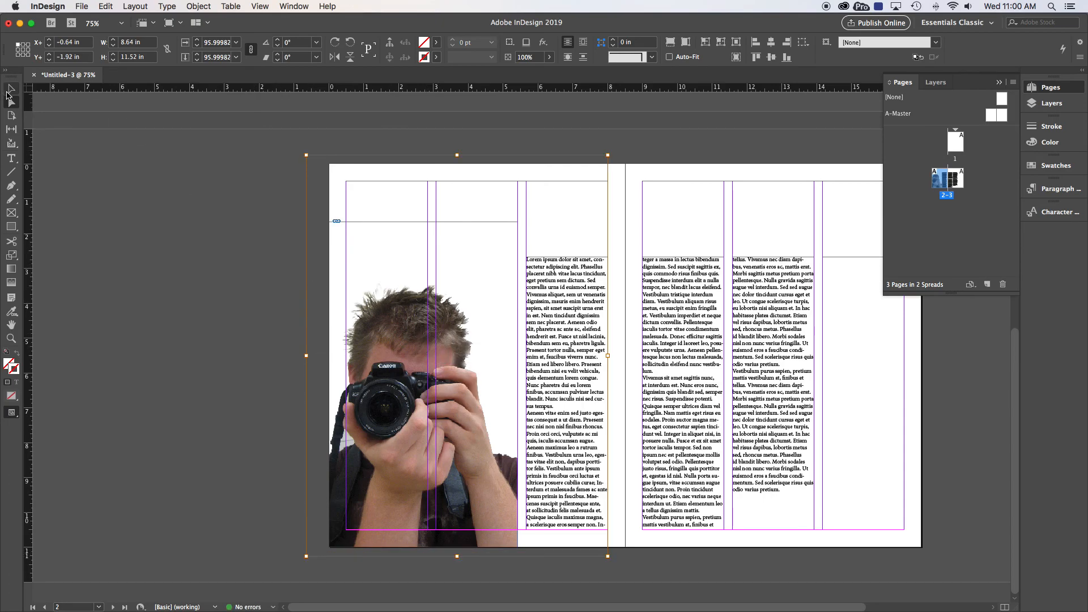
{"action": "left_click", "coordinate": [234, 178]}
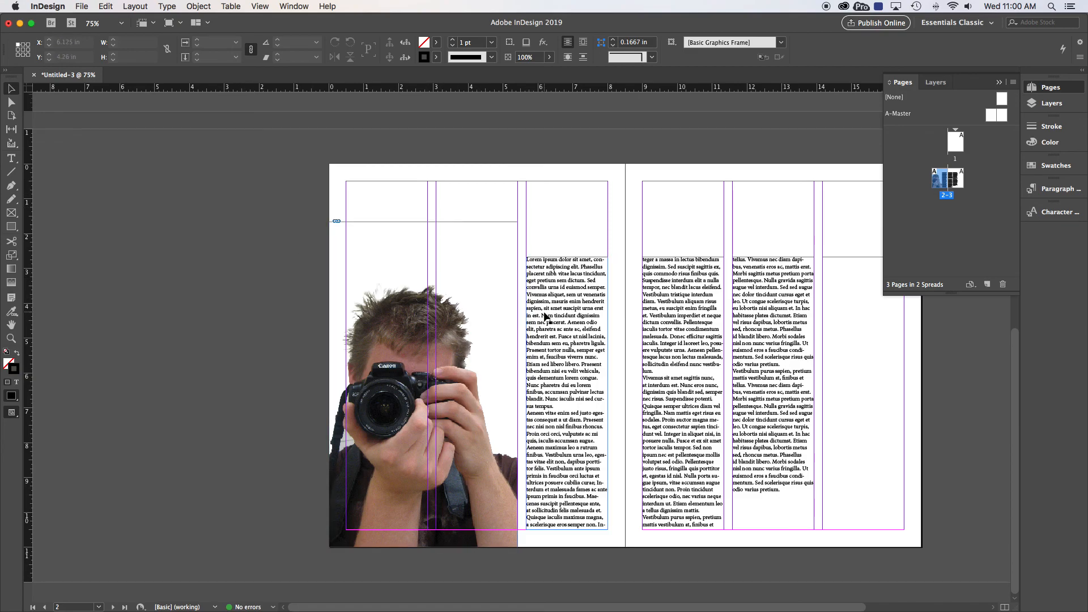